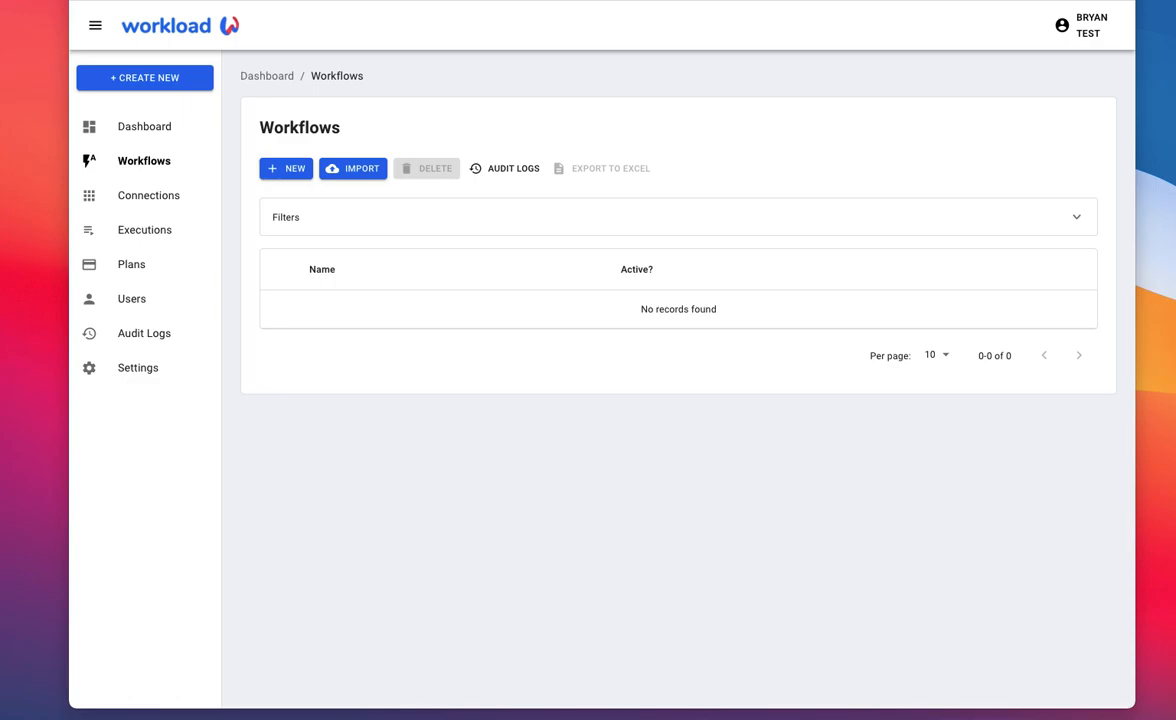
# Step: View the dashboard briefly, return to the workflows list and create a new workflow
pyautogui.click(131, 132)
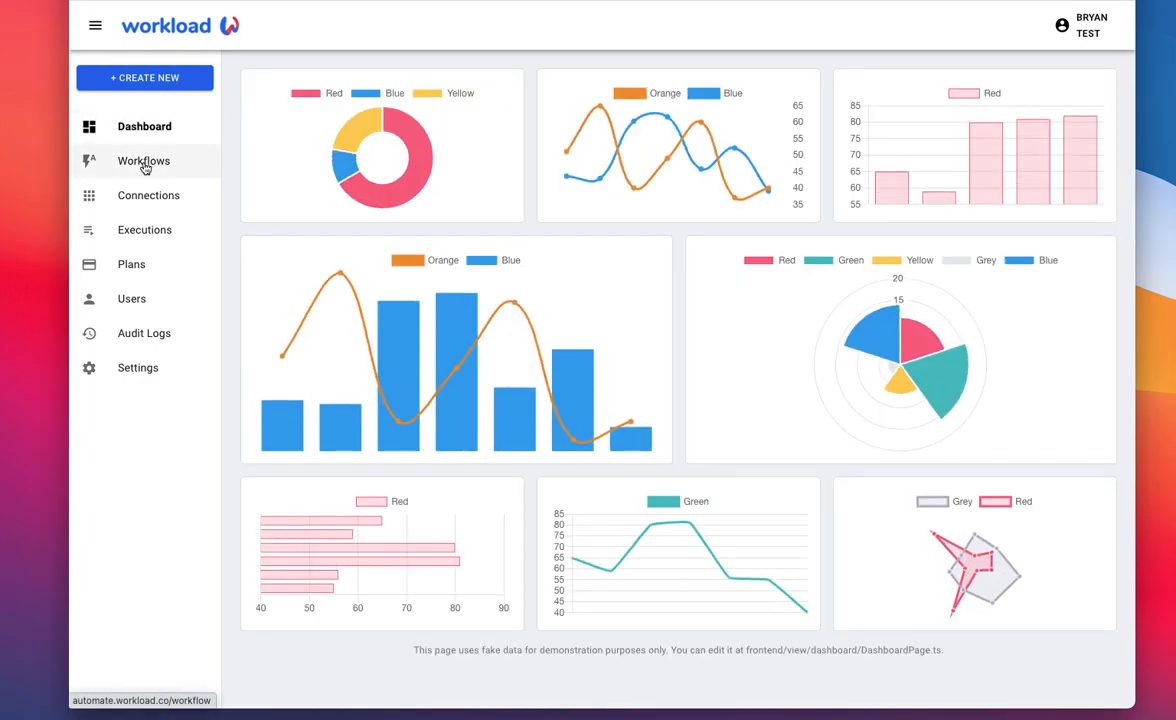
pyautogui.click(145, 167)
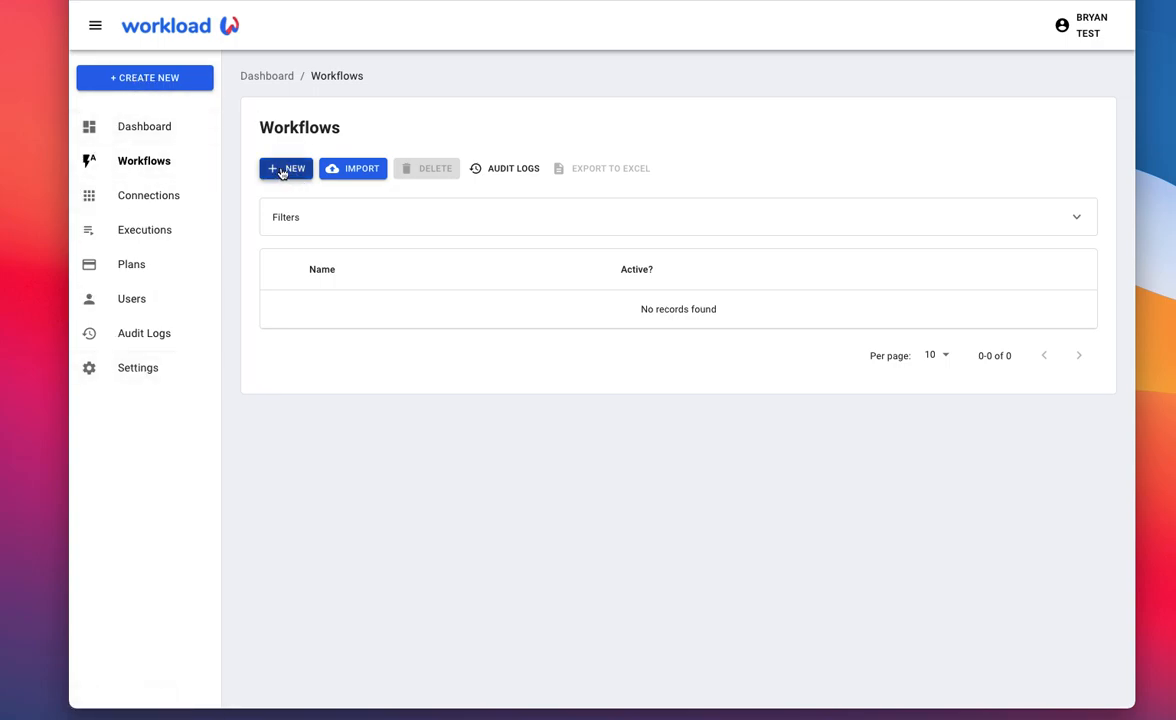
pyautogui.click(138, 81)
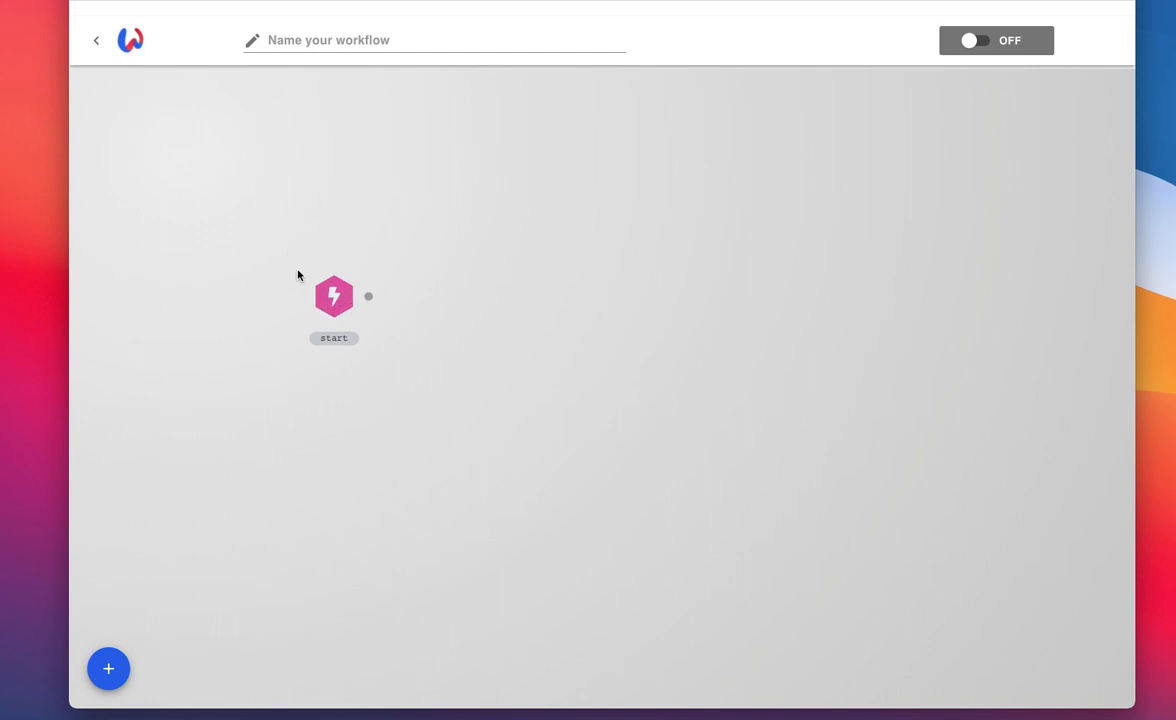
# Step: Set Clio as the start node's app and authenticate it with the last Clio account listed
pyautogui.click(335, 297)
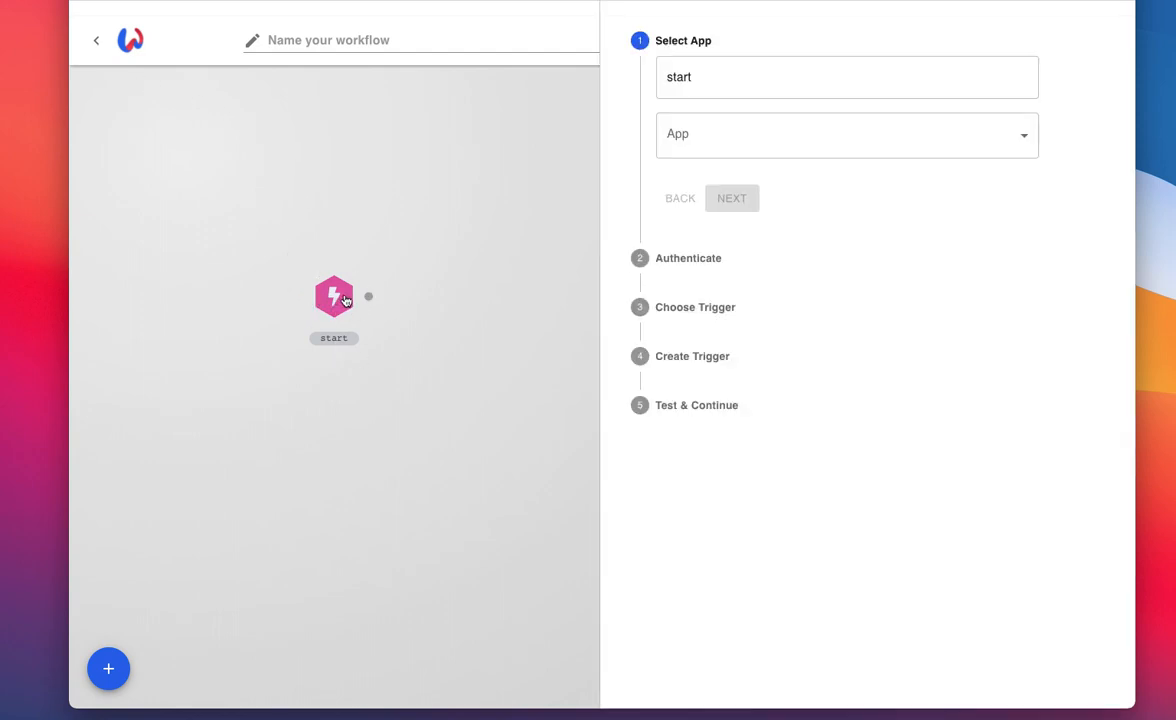
pyautogui.click(719, 144)
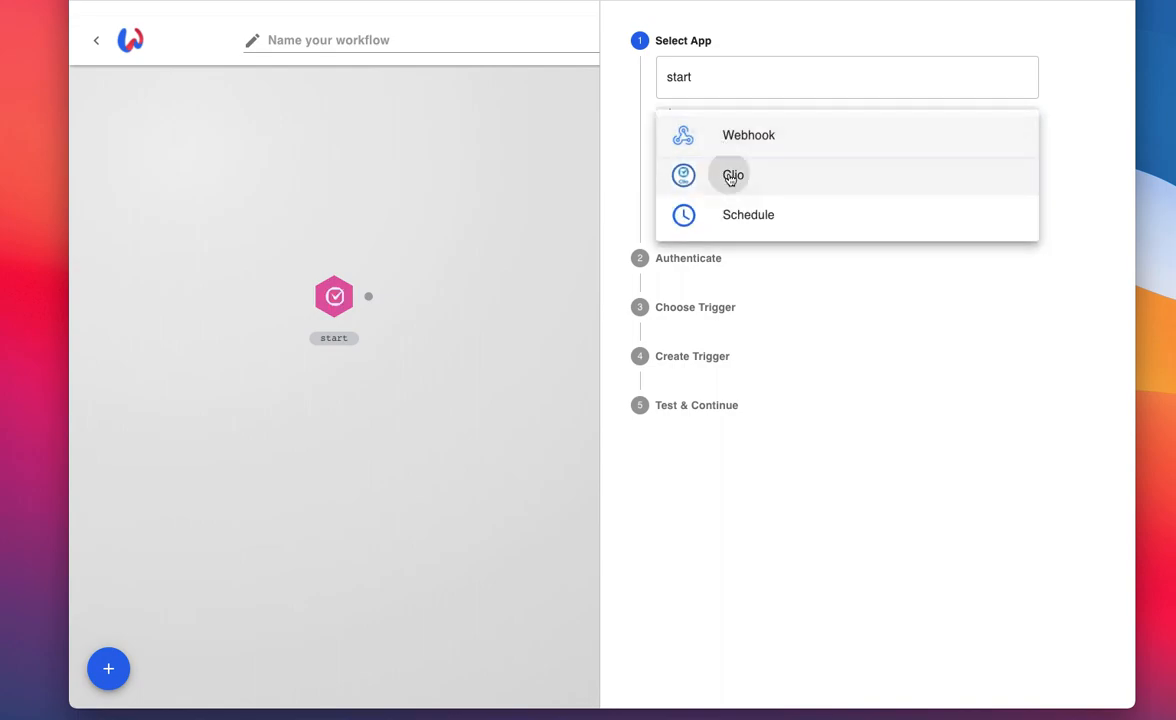
pyautogui.click(730, 177)
pyautogui.click(738, 204)
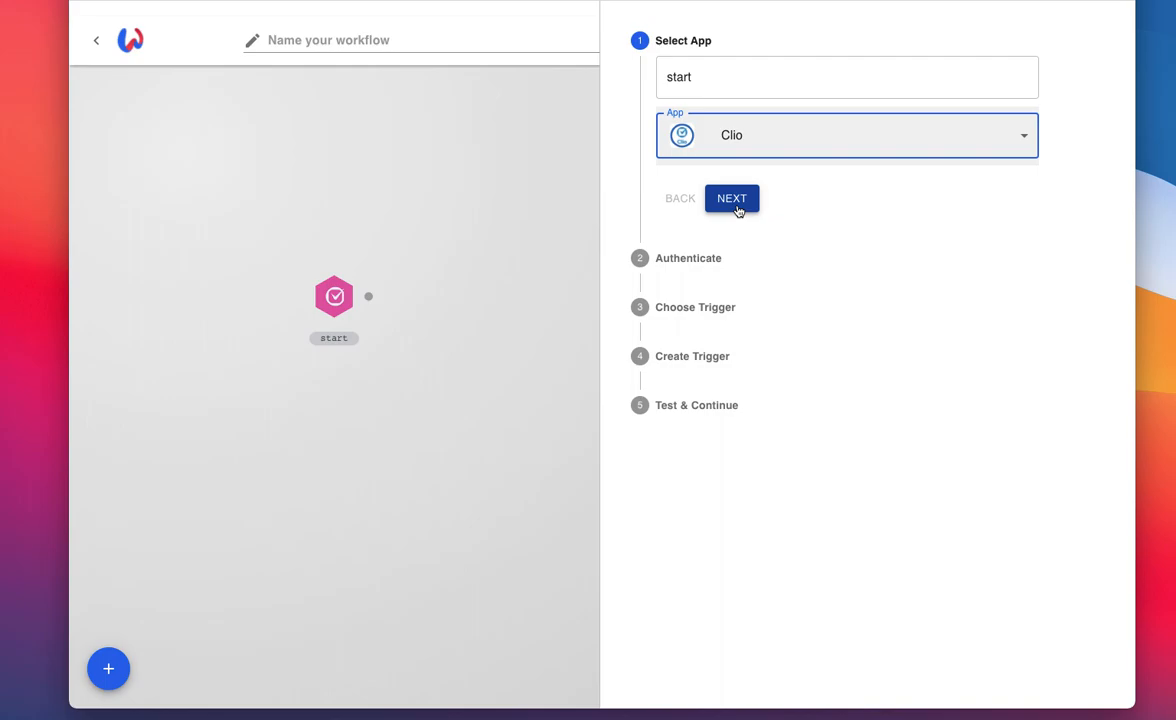
pyautogui.click(721, 139)
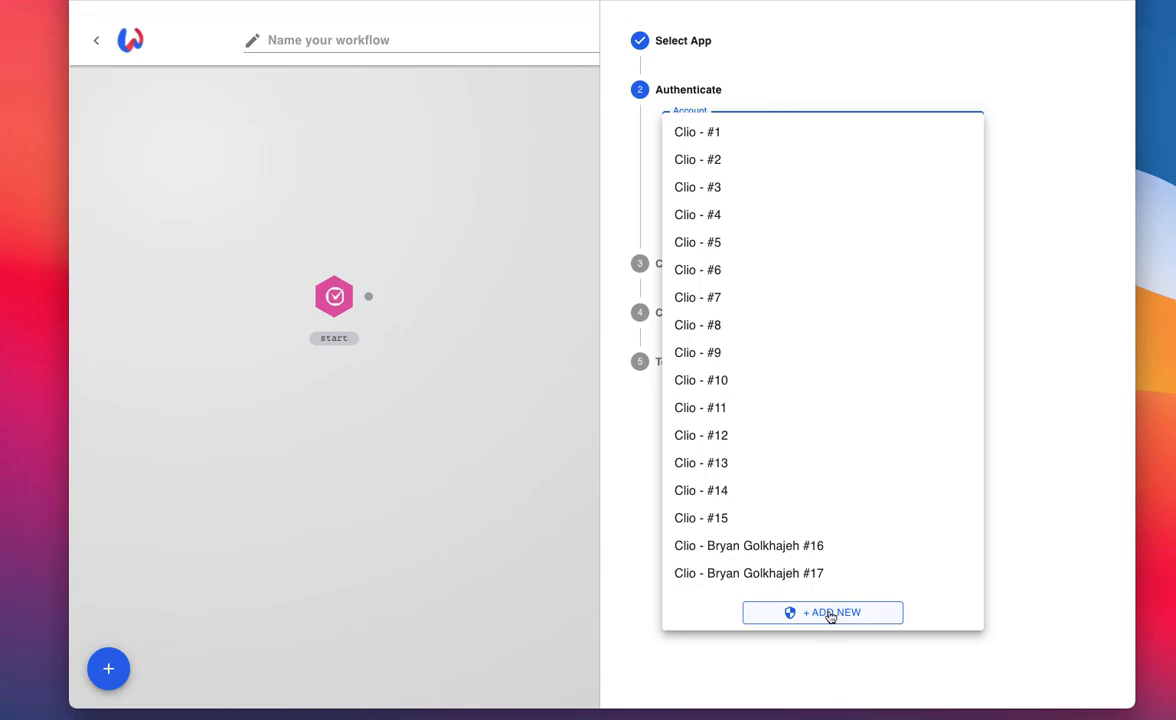
pyautogui.click(729, 574)
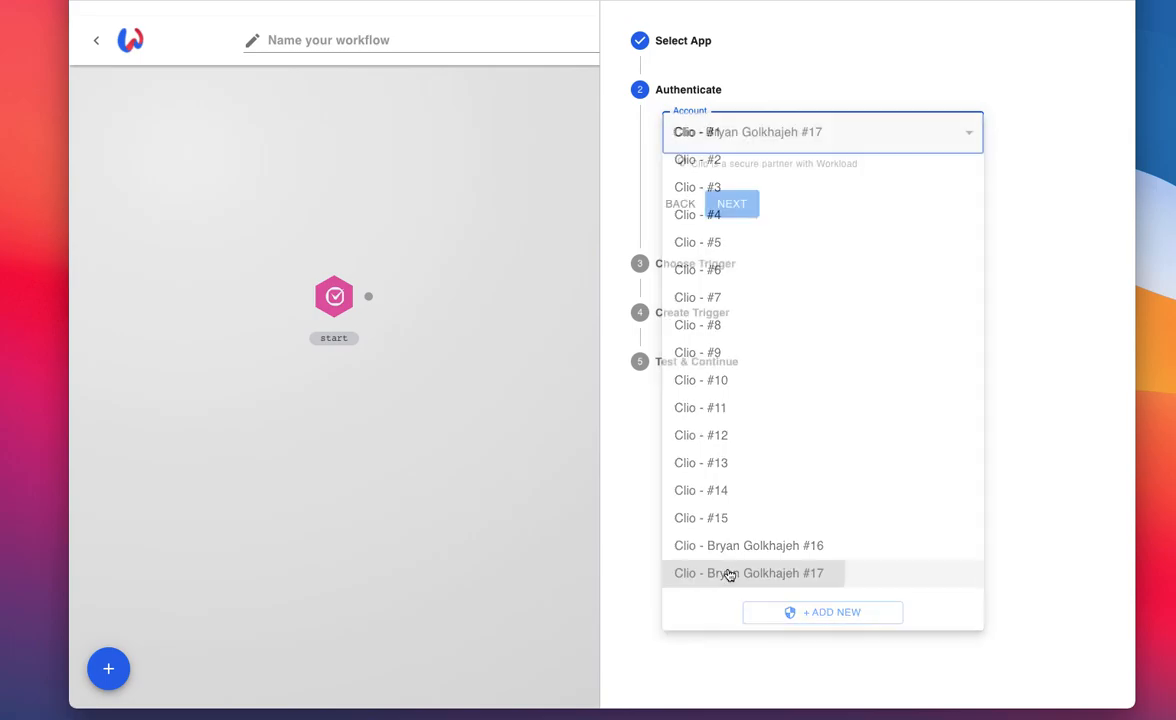
pyautogui.click(733, 205)
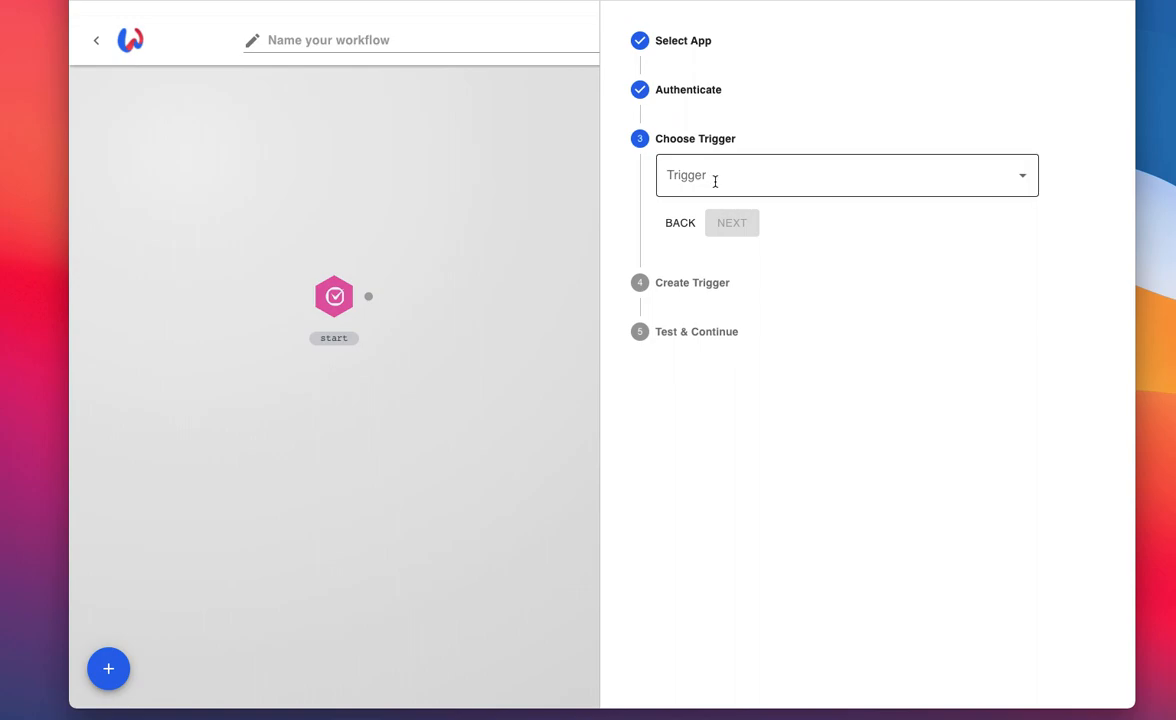
# Step: Choose Activity Updated as the Clio trigger, save it and run its test
pyautogui.click(702, 178)
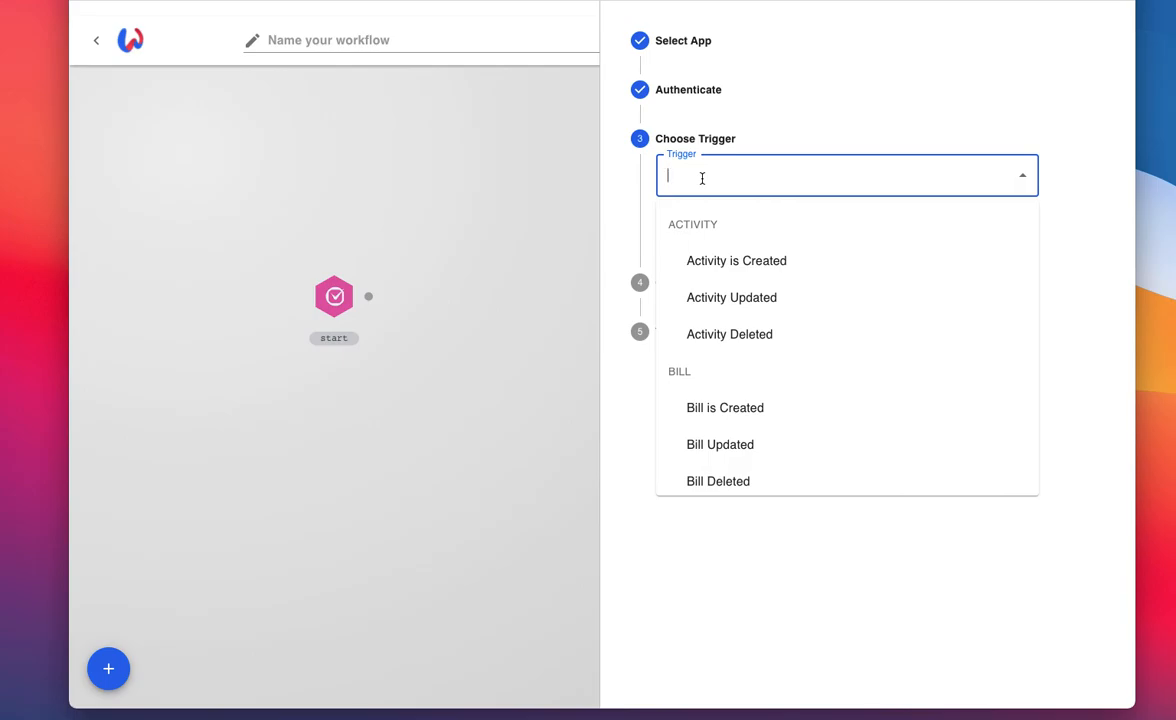
pyautogui.click(711, 300)
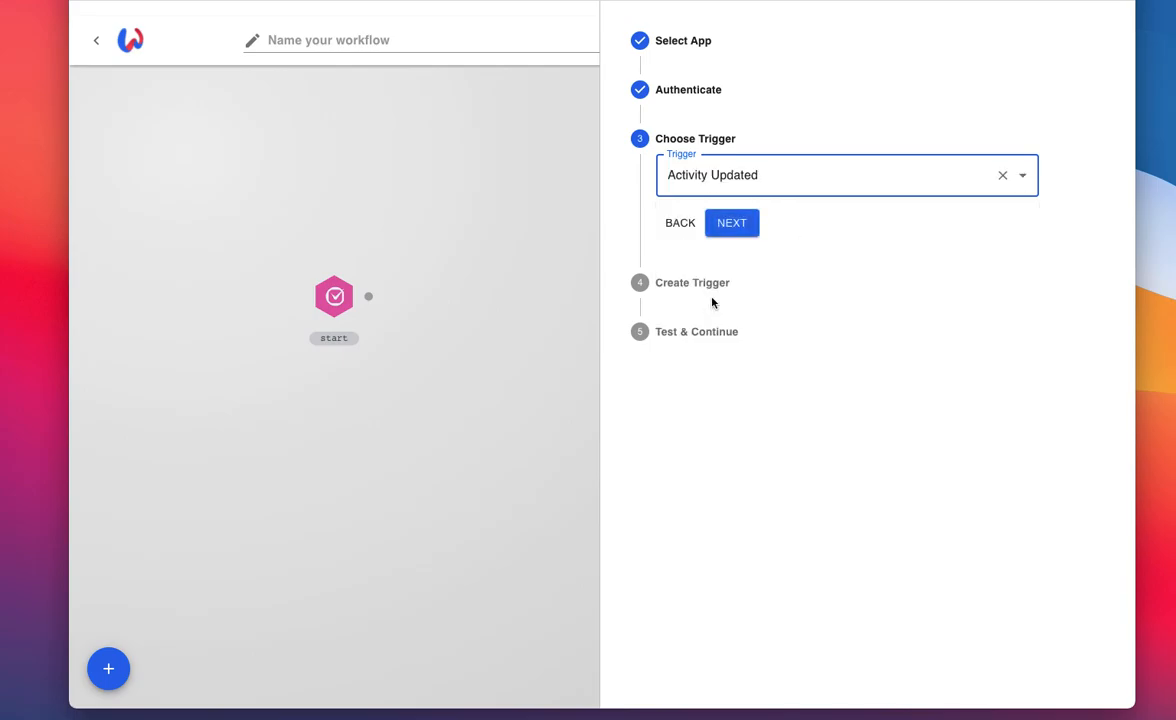
pyautogui.click(730, 229)
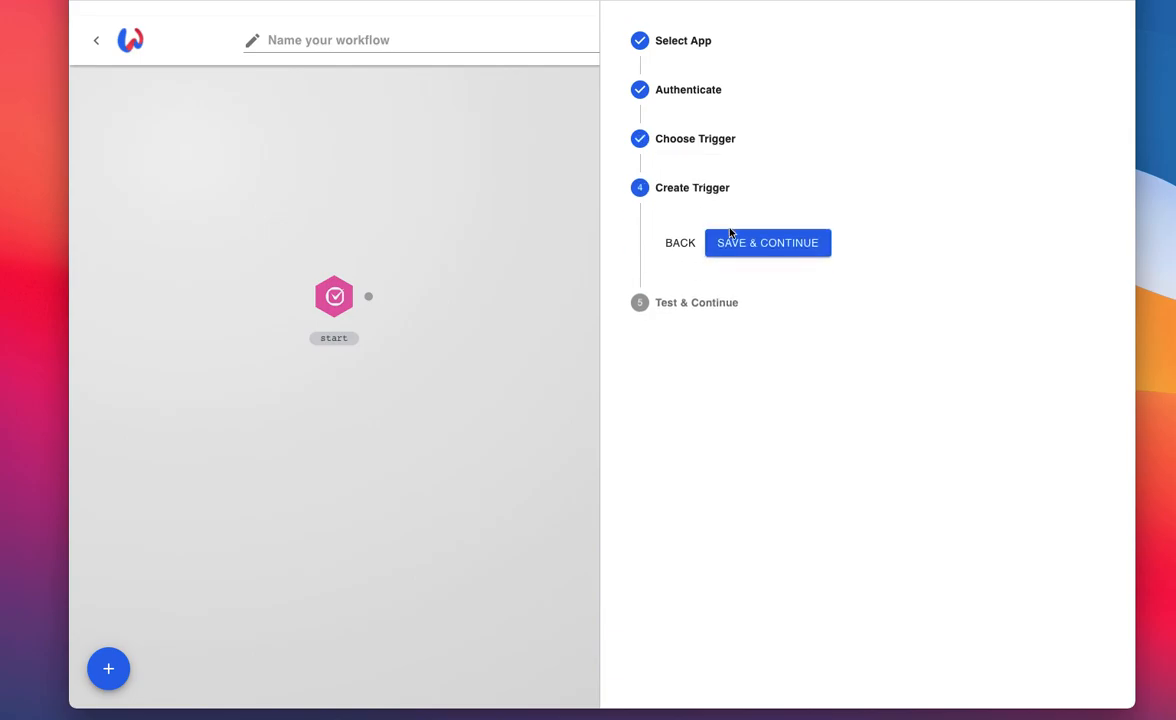
pyautogui.click(780, 246)
pyautogui.click(745, 344)
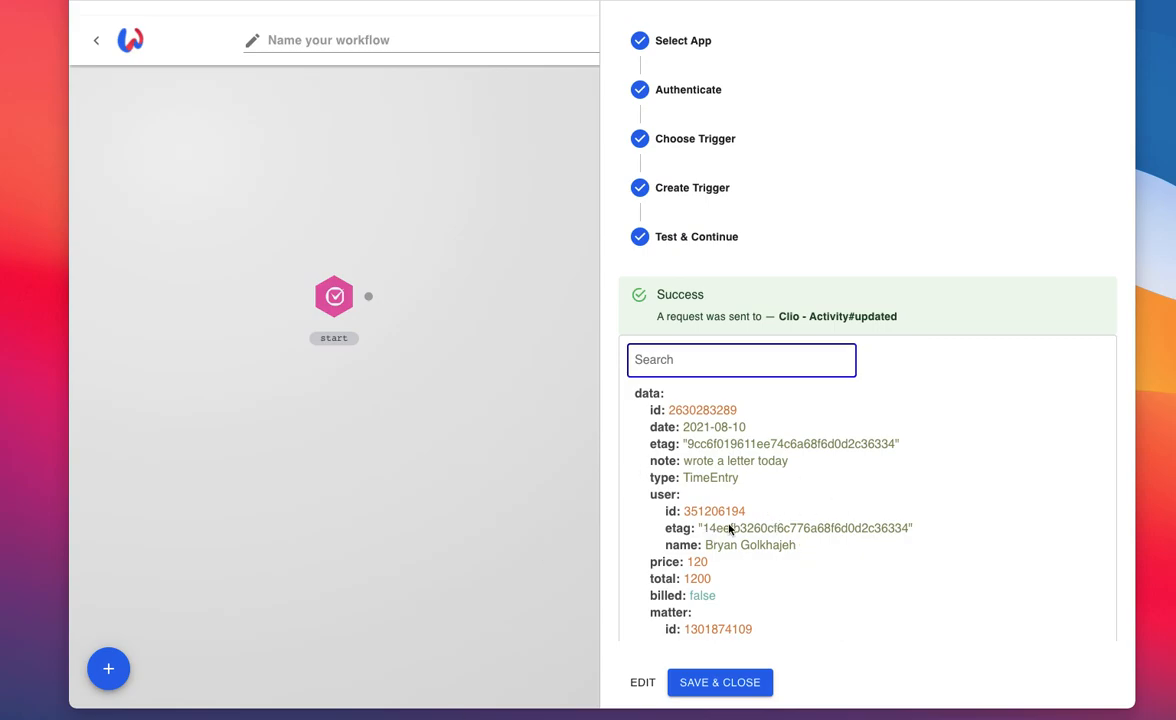
# Step: Examine the activity data returned by the trigger test, including its matter fields, and save and close the trigger
pyautogui.scroll(-3, 737, 530)
pyautogui.scroll(-5, 735, 530)
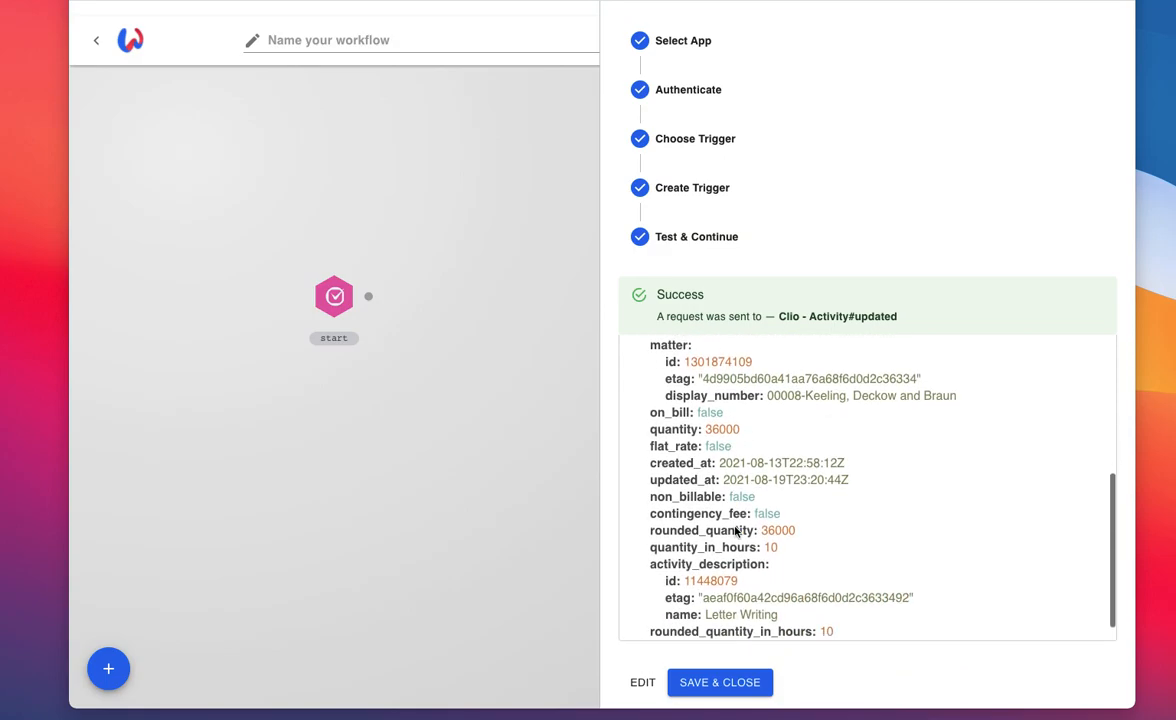
pyautogui.scroll(2, 735, 531)
pyautogui.scroll(5, 735, 531)
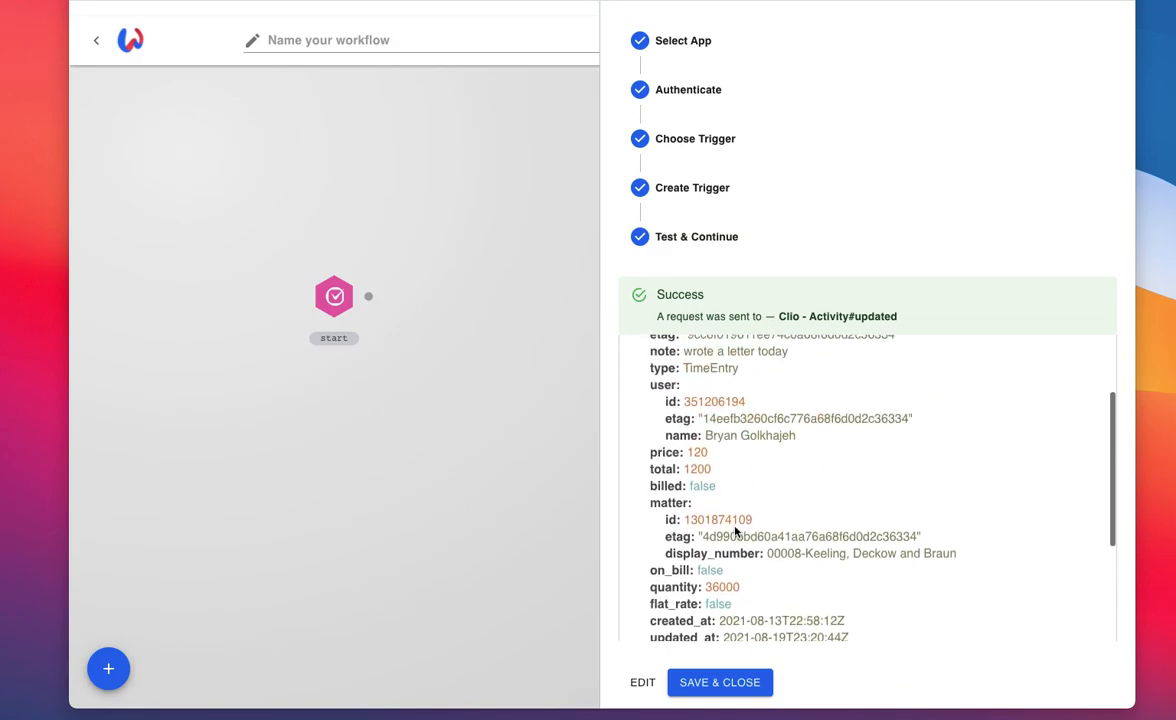
pyautogui.scroll(-3, 735, 531)
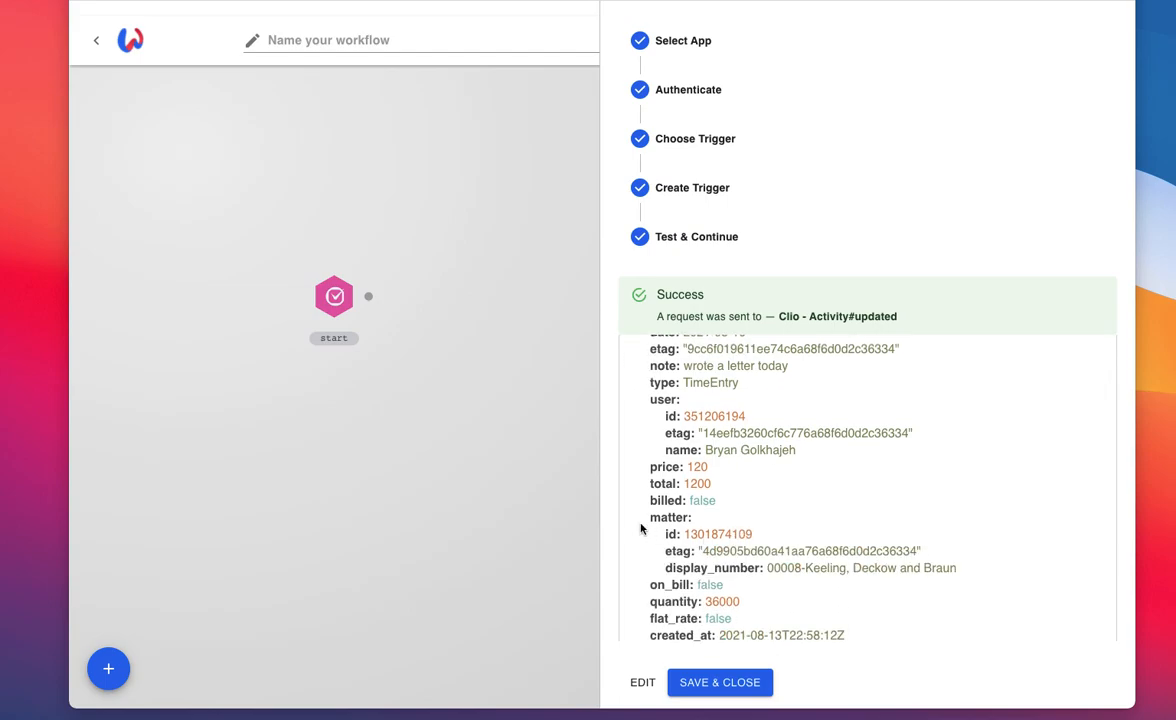
pyautogui.scroll(3, 780, 550)
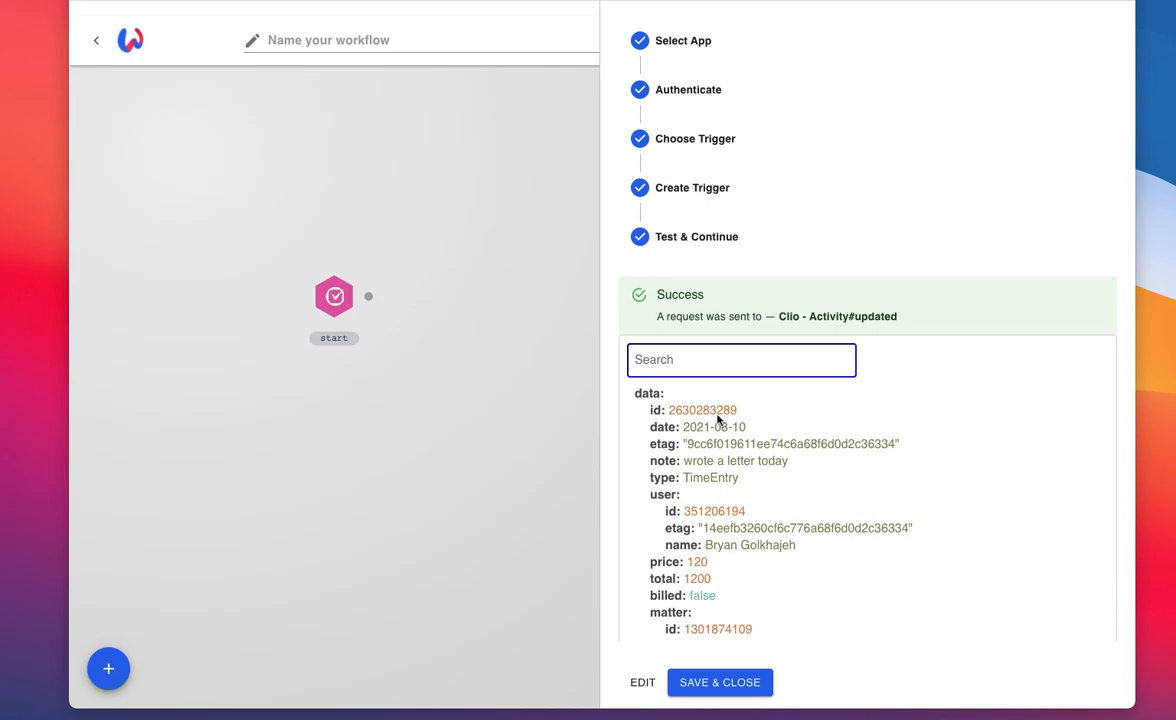
pyautogui.scroll(-5, 731, 490)
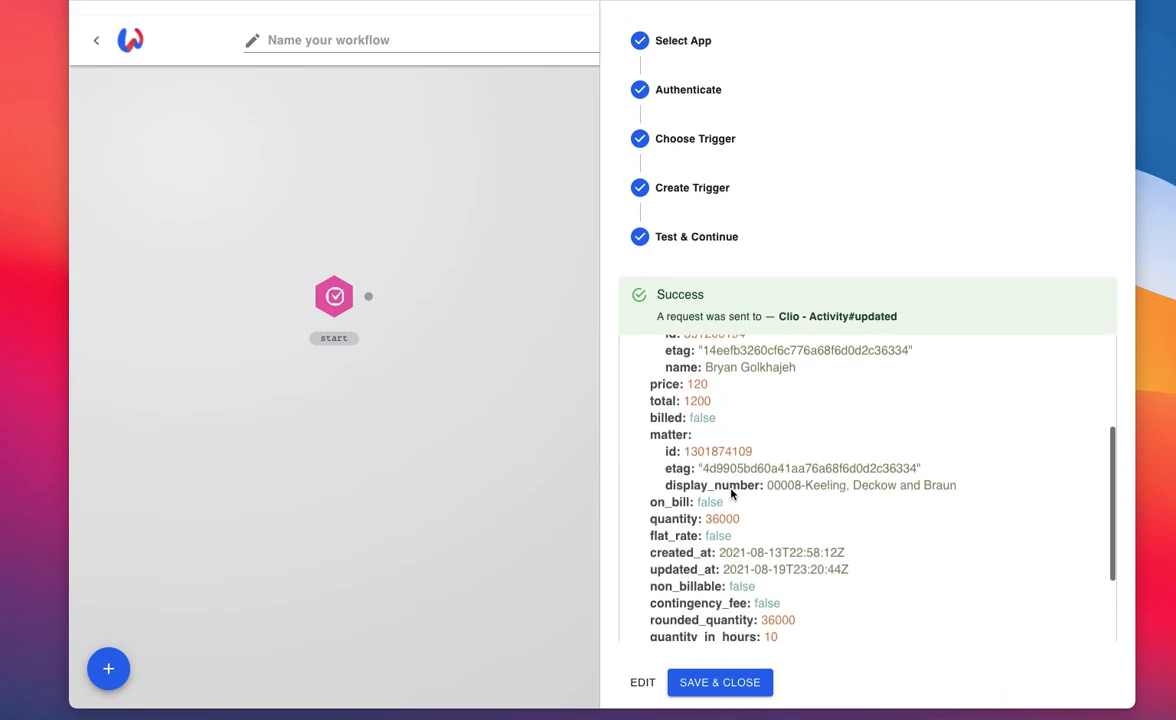
pyautogui.scroll(-2, 731, 493)
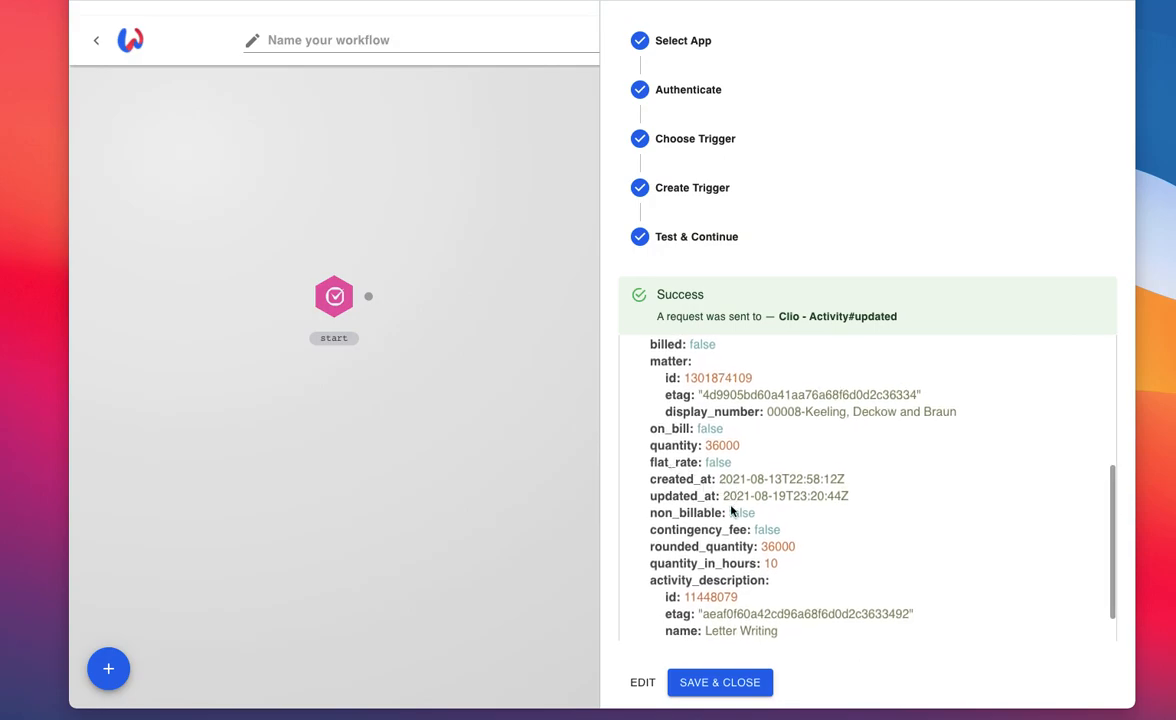
pyautogui.click(704, 686)
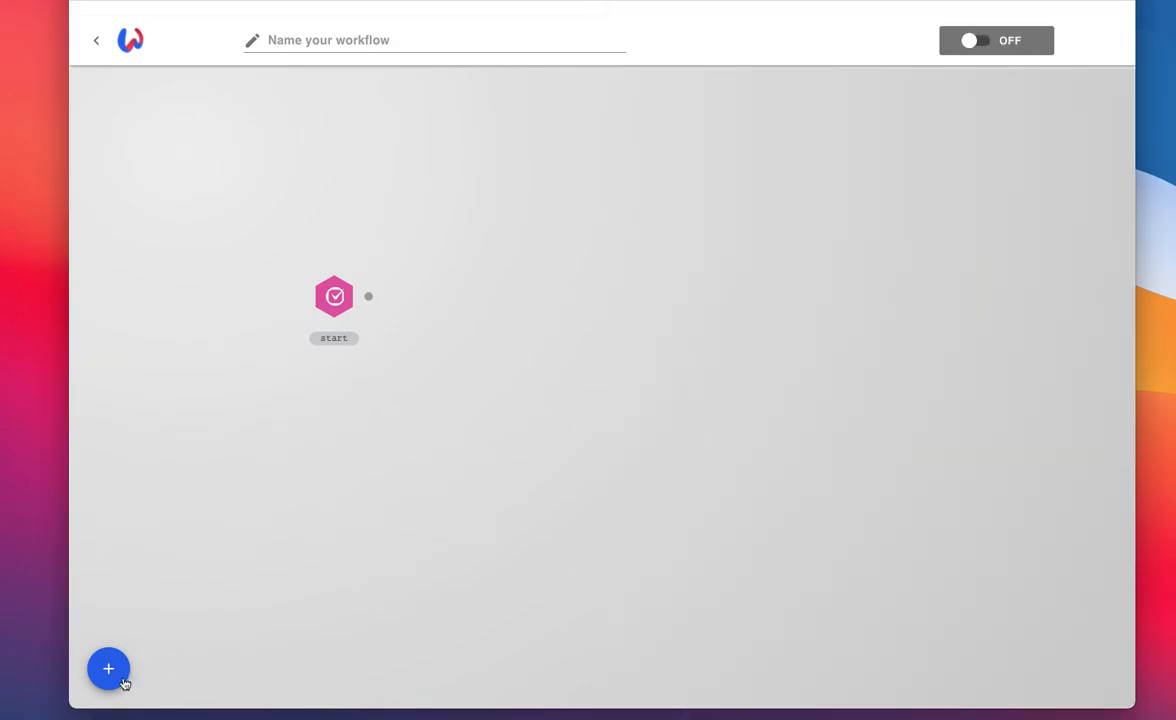
# Step: Add a new action node beside the start node and connect the start node's output to it
pyautogui.click(122, 681)
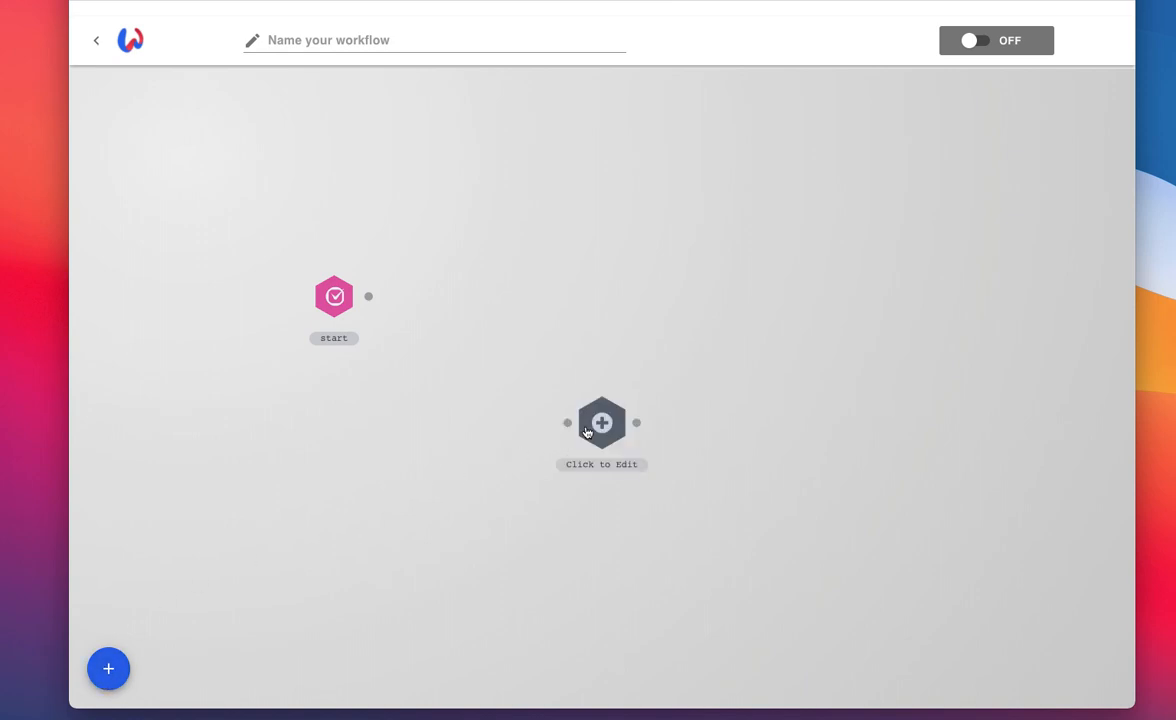
pyautogui.moveTo(591, 407); pyautogui.dragTo(473, 281)
pyautogui.moveTo(368, 299); pyautogui.dragTo(452, 296)
# Step: Set Clio as the new action node's app and authenticate it with the last Clio account listed
pyautogui.click(490, 297)
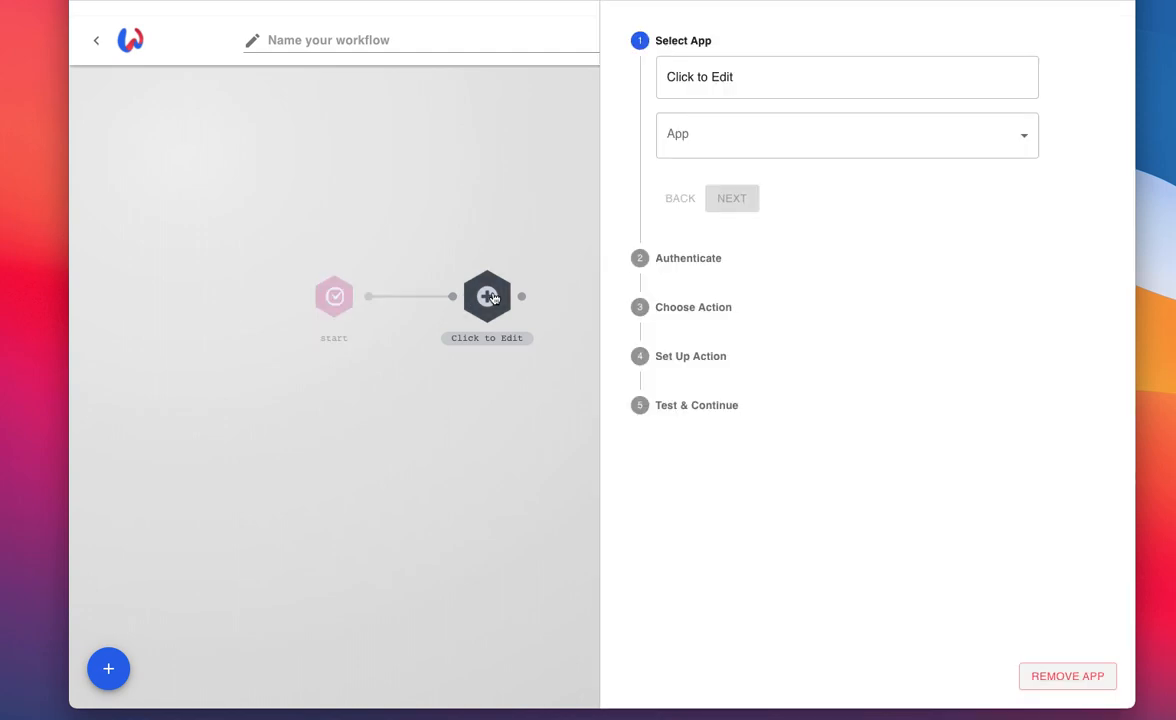
pyautogui.click(738, 137)
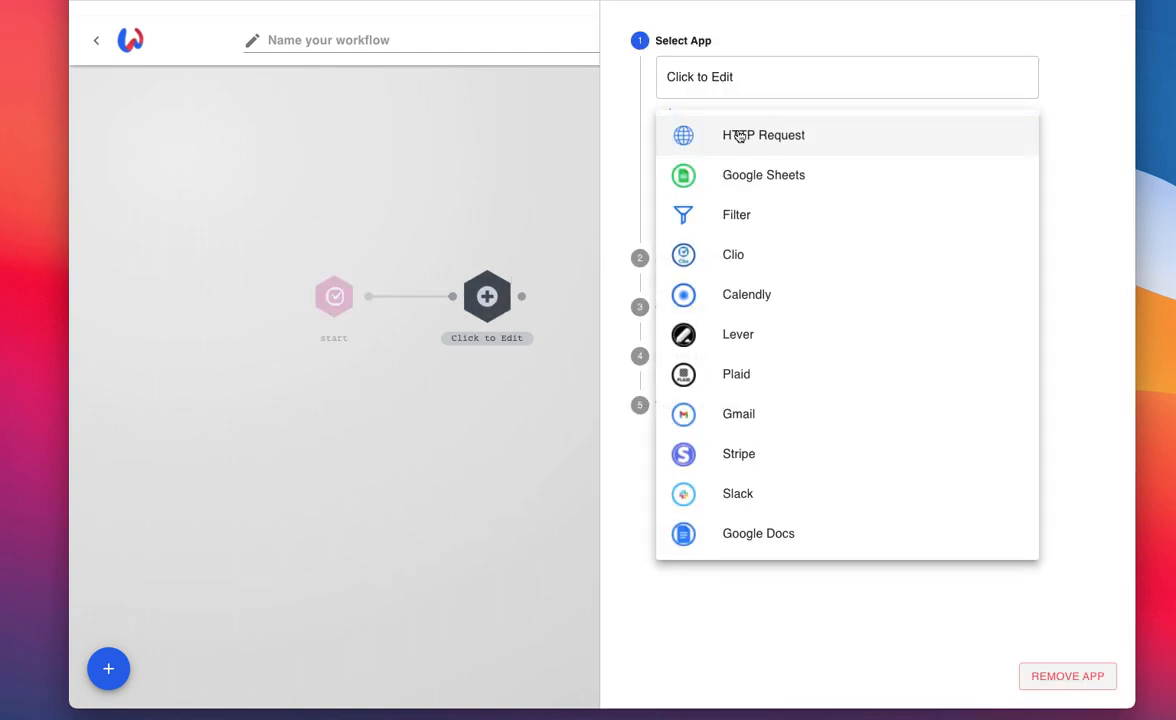
pyautogui.click(731, 255)
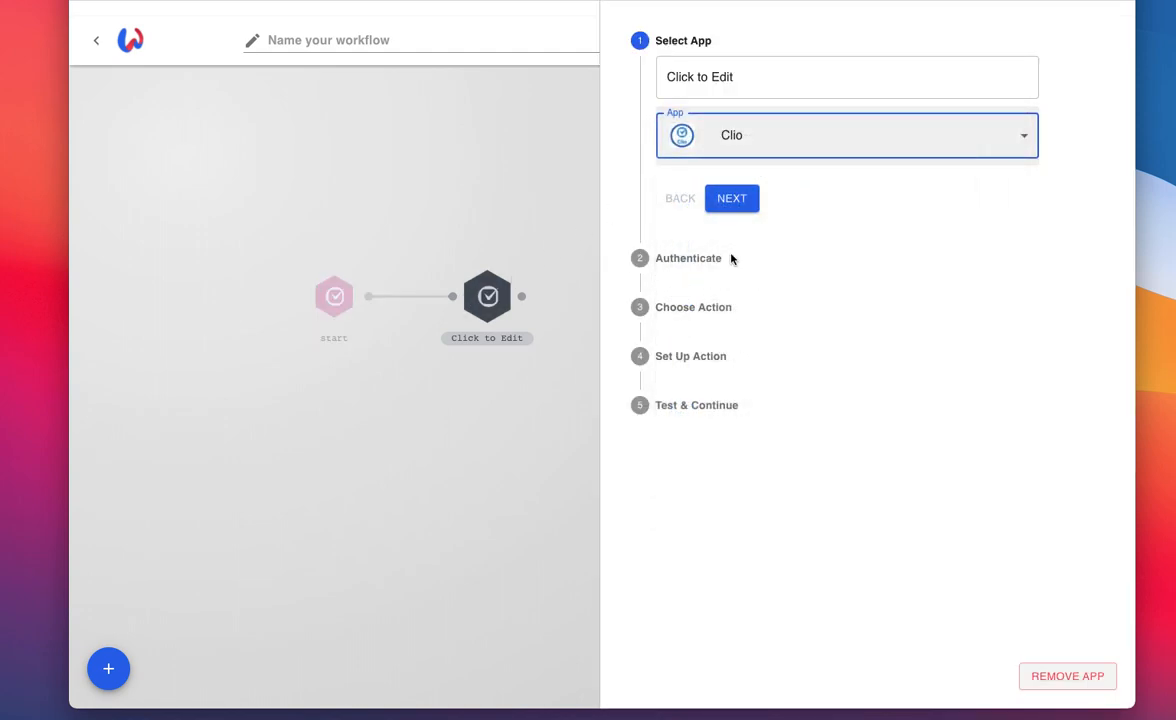
pyautogui.click(731, 199)
pyautogui.click(729, 148)
pyautogui.click(755, 578)
pyautogui.click(731, 203)
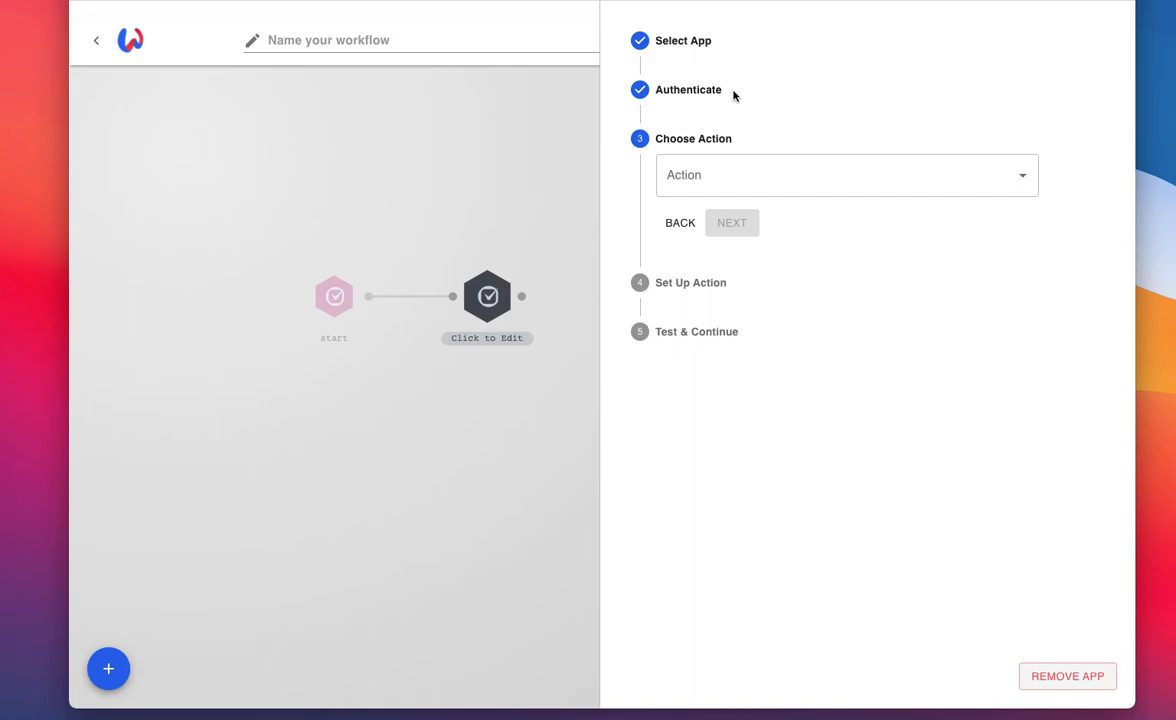
# Step: Search the Clio actions for "matter" and choose "Return the data for a single Matter" as the action
pyautogui.click(728, 191)
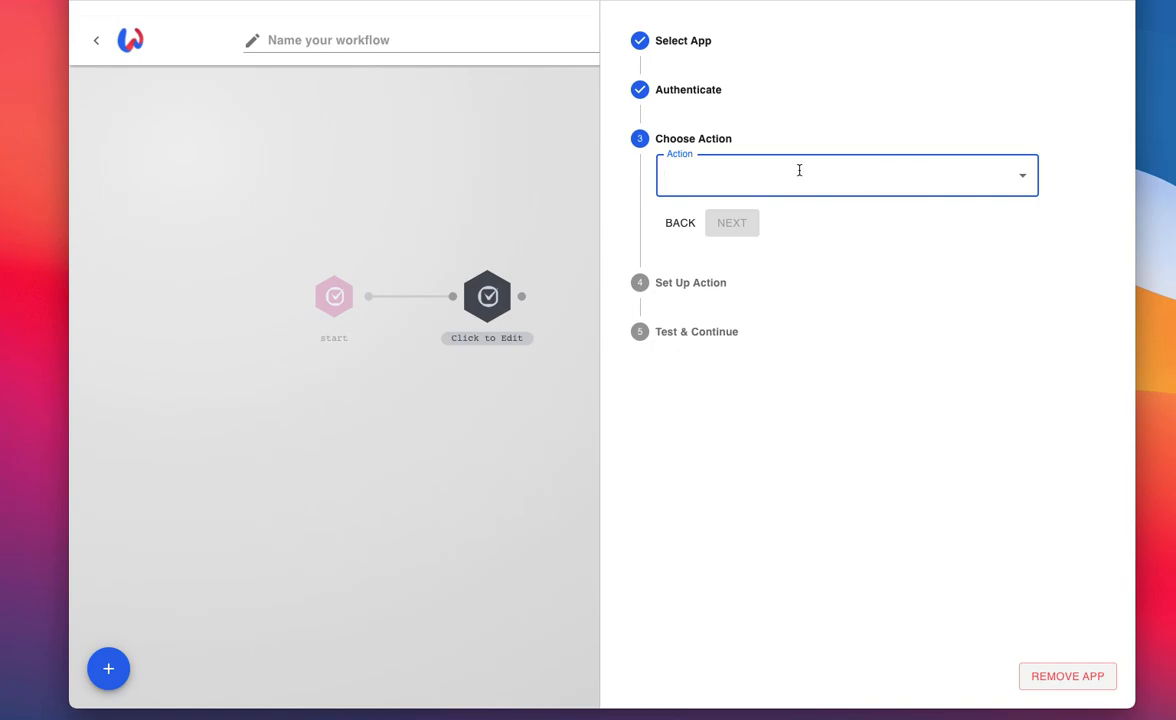
pyautogui.click(1021, 177)
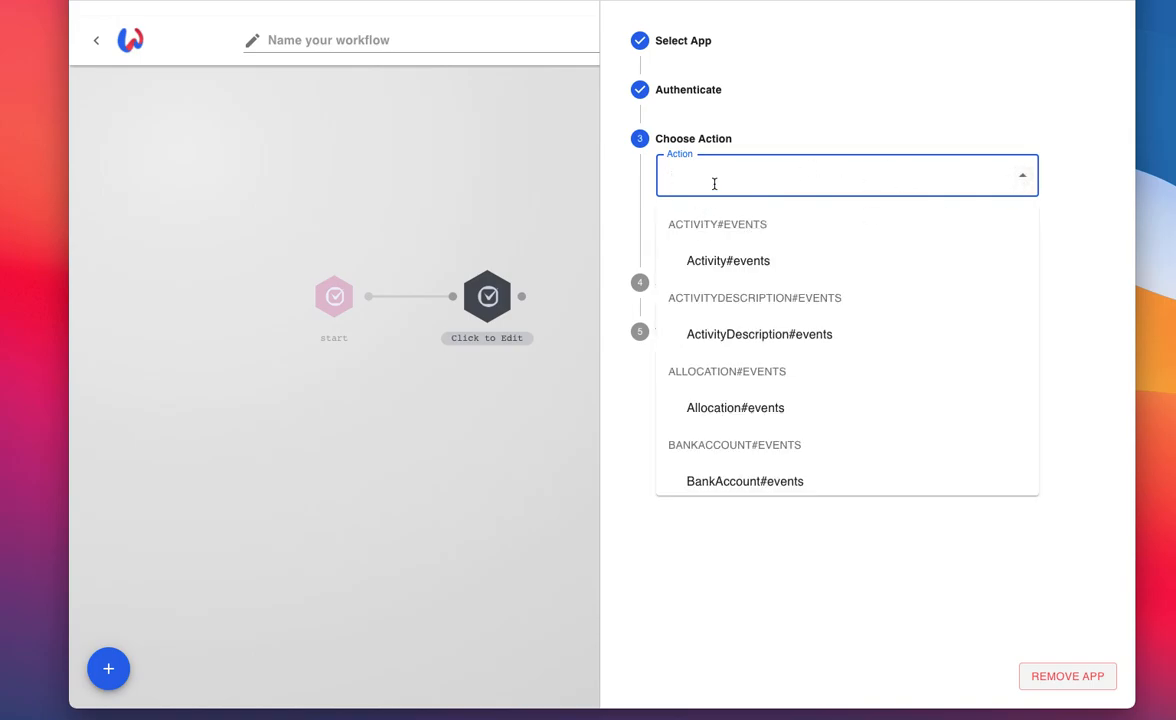
pyautogui.write('matter')
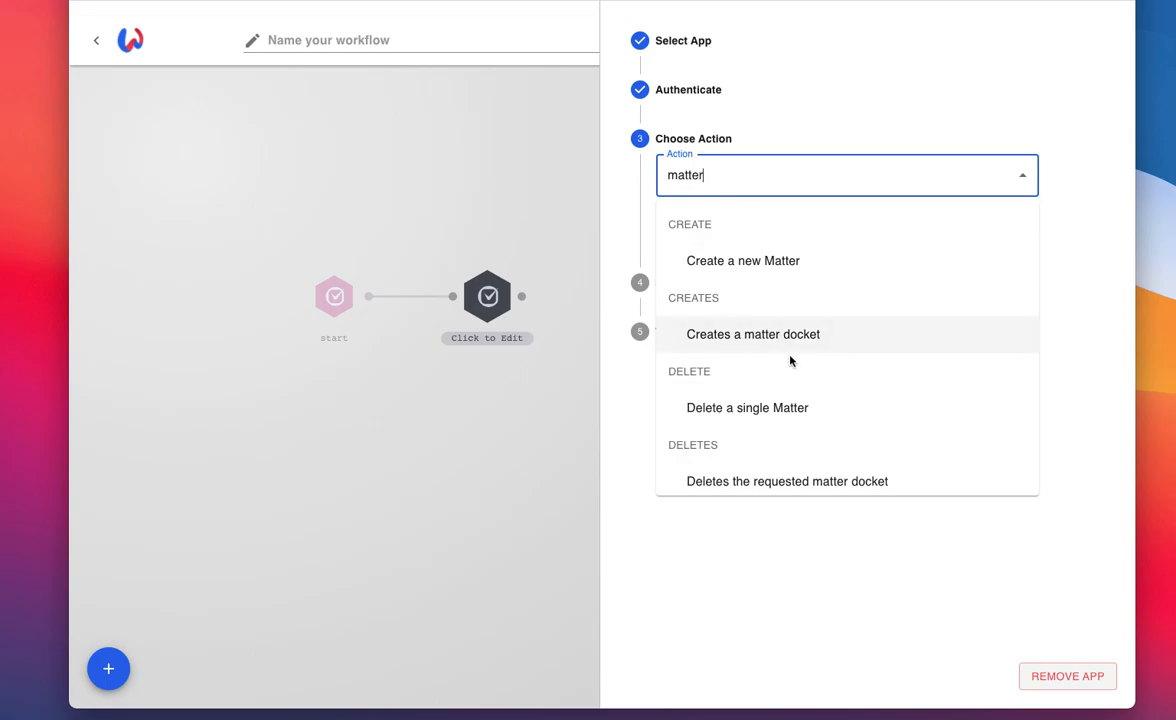
pyautogui.scroll(-3, 790, 360)
pyautogui.scroll(-1, 790, 360)
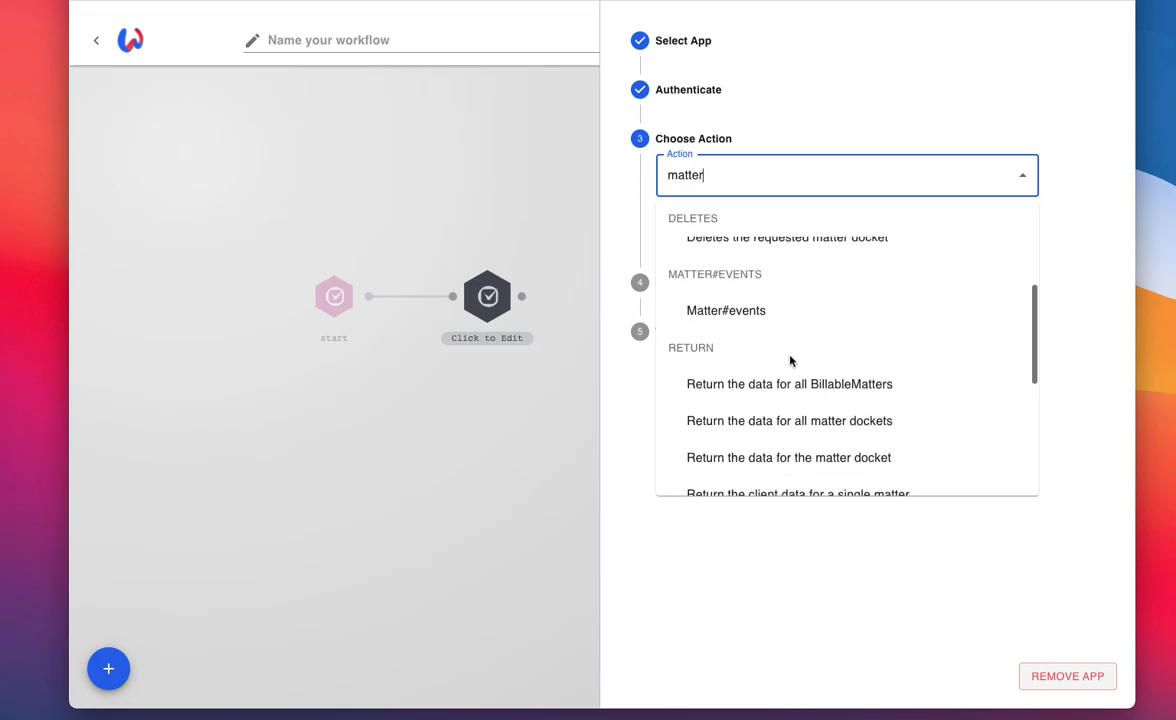
pyautogui.scroll(-3, 790, 360)
pyautogui.scroll(-1, 793, 362)
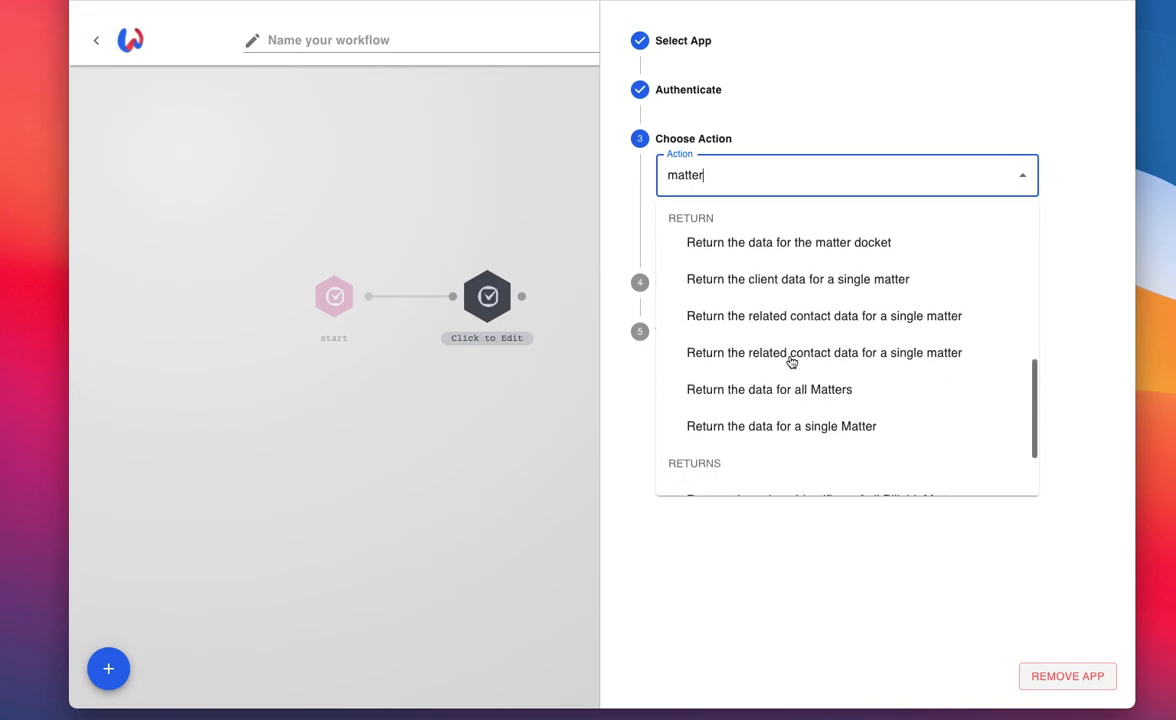
pyautogui.click(729, 420)
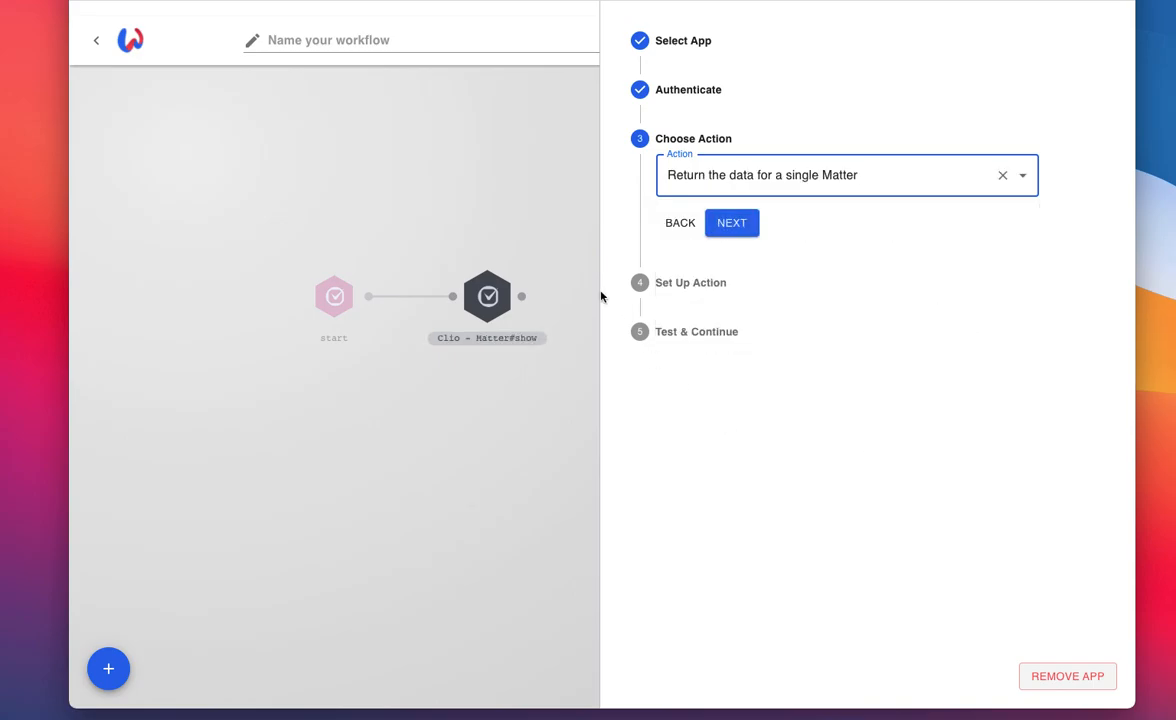
pyautogui.click(733, 226)
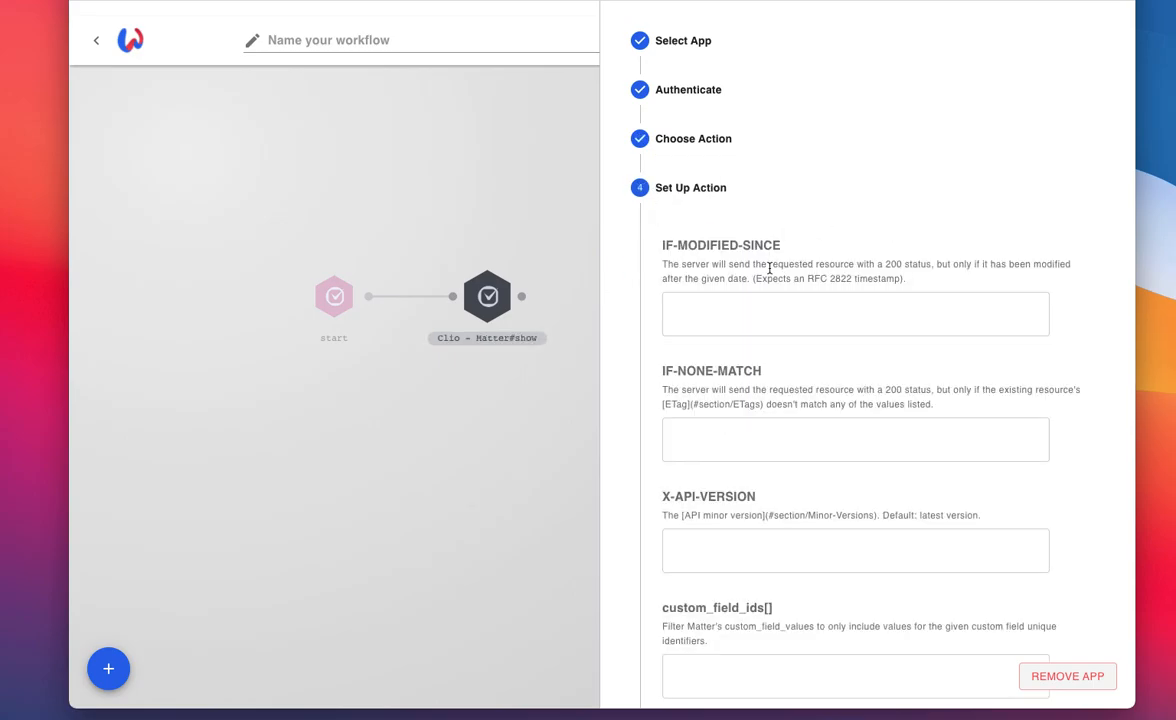
# Step: Map the action's id field to the trigger's matter.display_number value and save the action setup
pyautogui.scroll(-5, 874, 480)
pyautogui.click(745, 553)
pyautogui.click(751, 625)
pyautogui.scroll(-10, 752, 622)
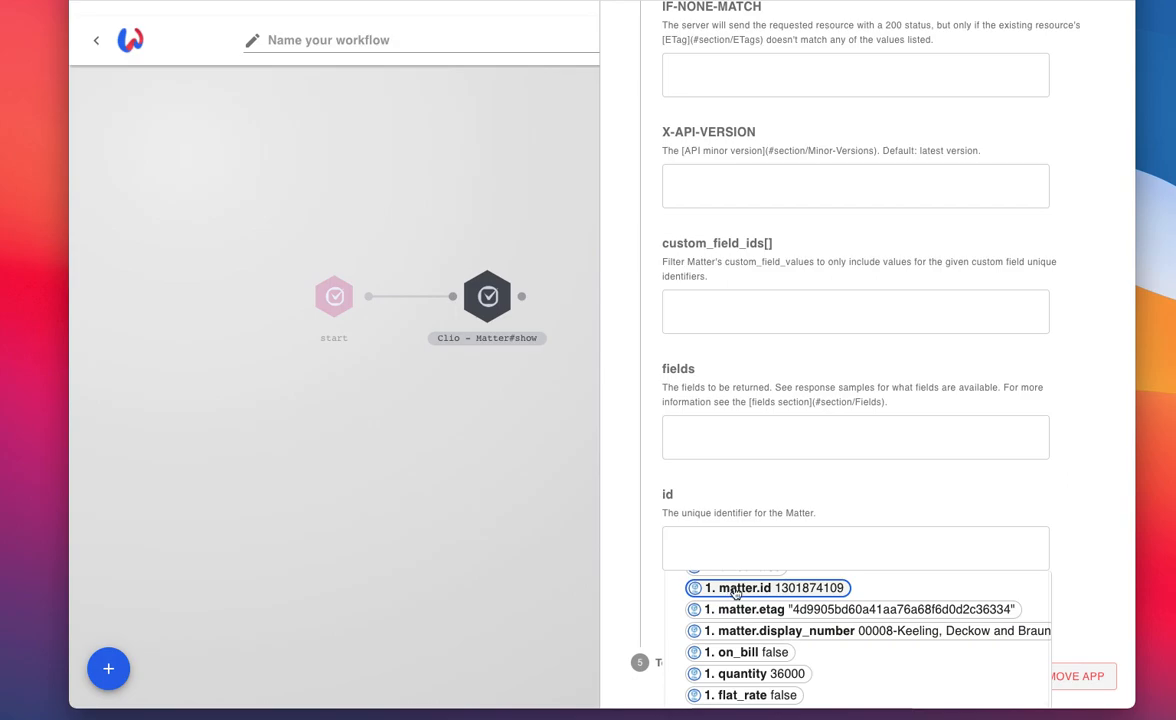
pyautogui.click(735, 592)
pyautogui.click(628, 573)
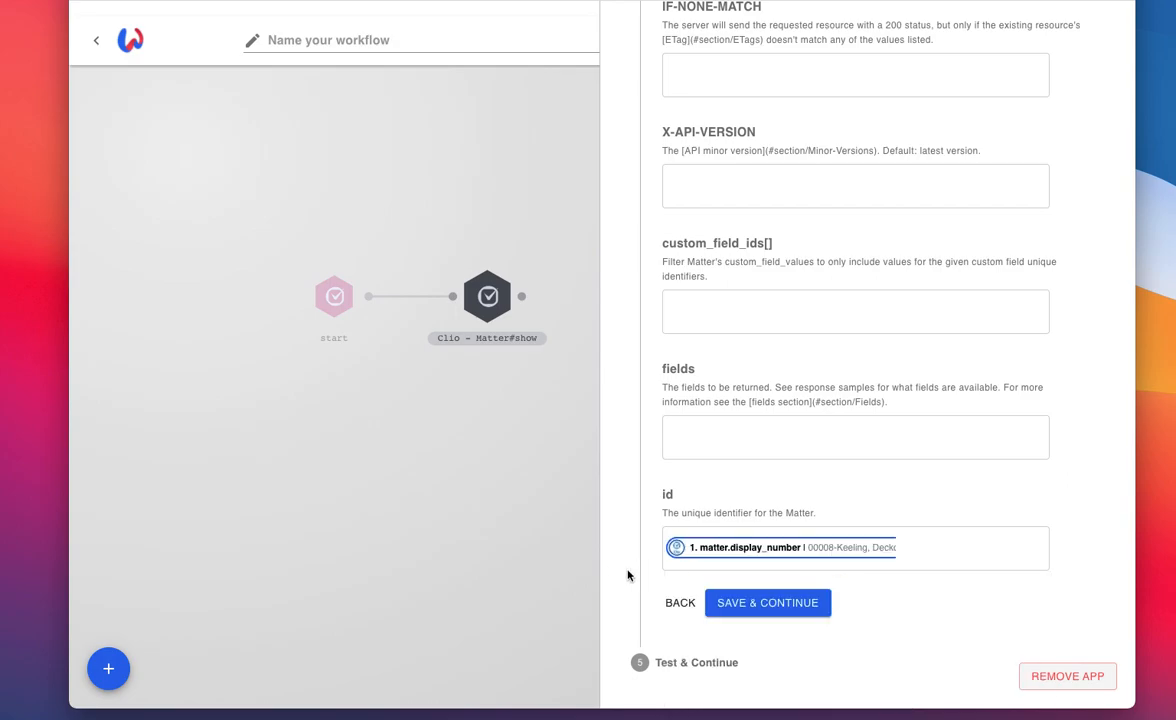
pyautogui.click(764, 603)
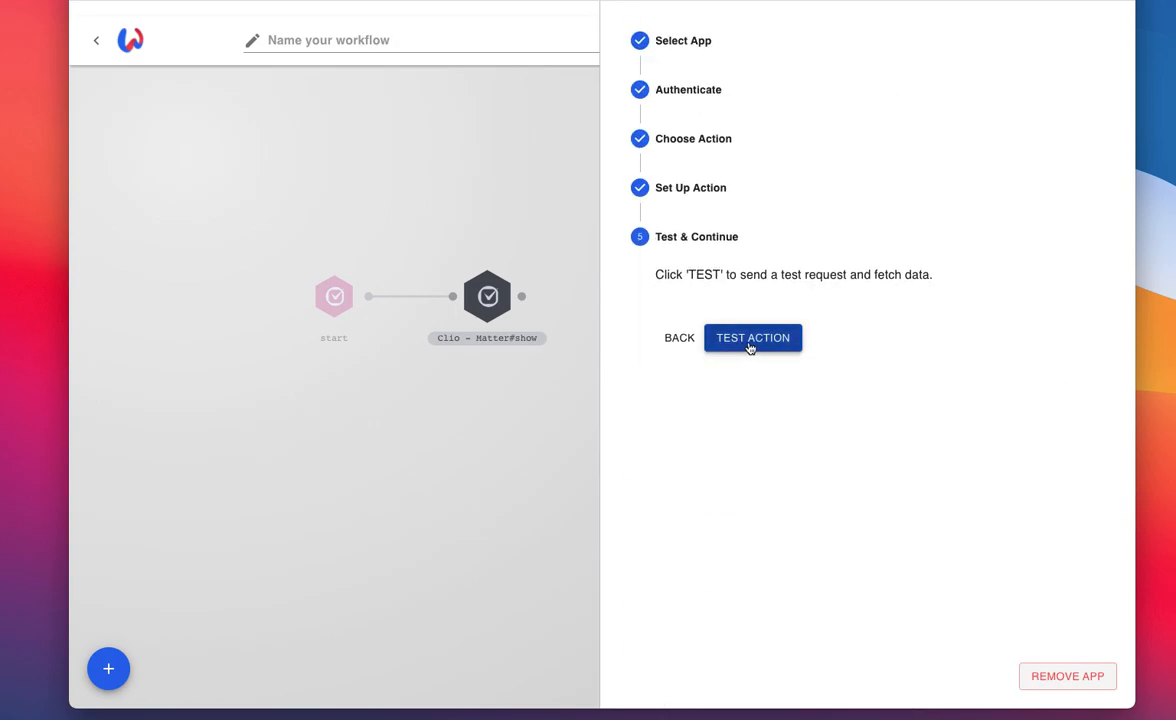
# Step: Test the Clio Matter#show action, then save and close its setup
pyautogui.click(749, 345)
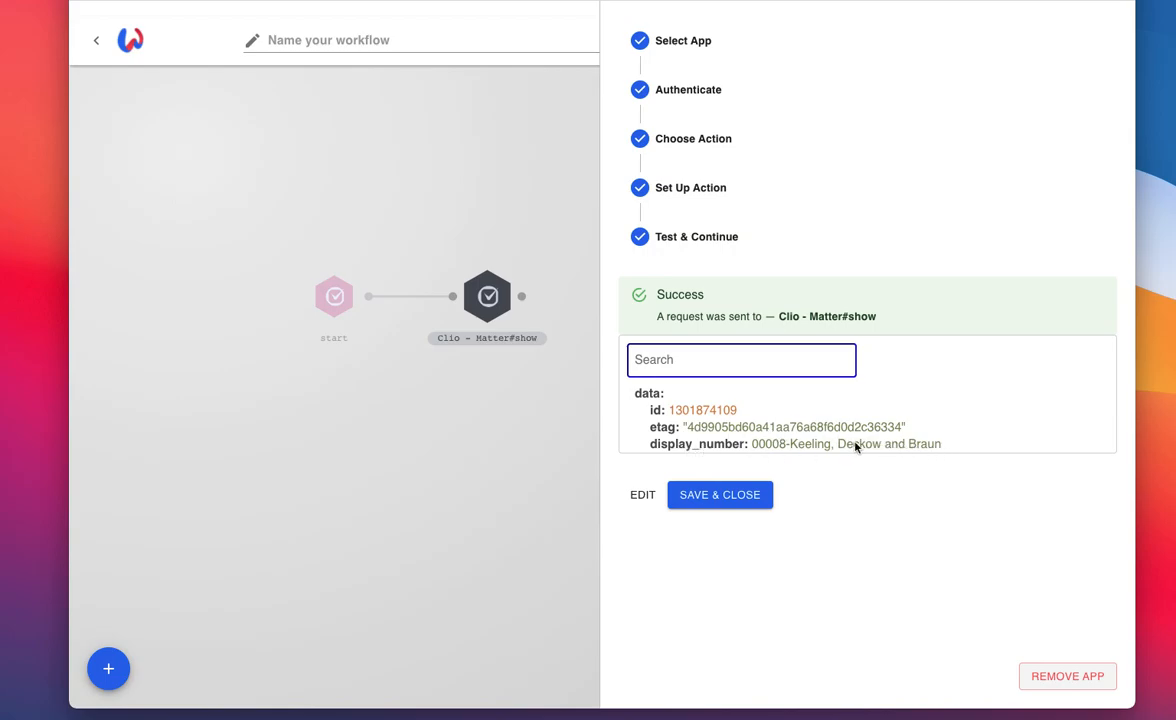
pyautogui.click(719, 495)
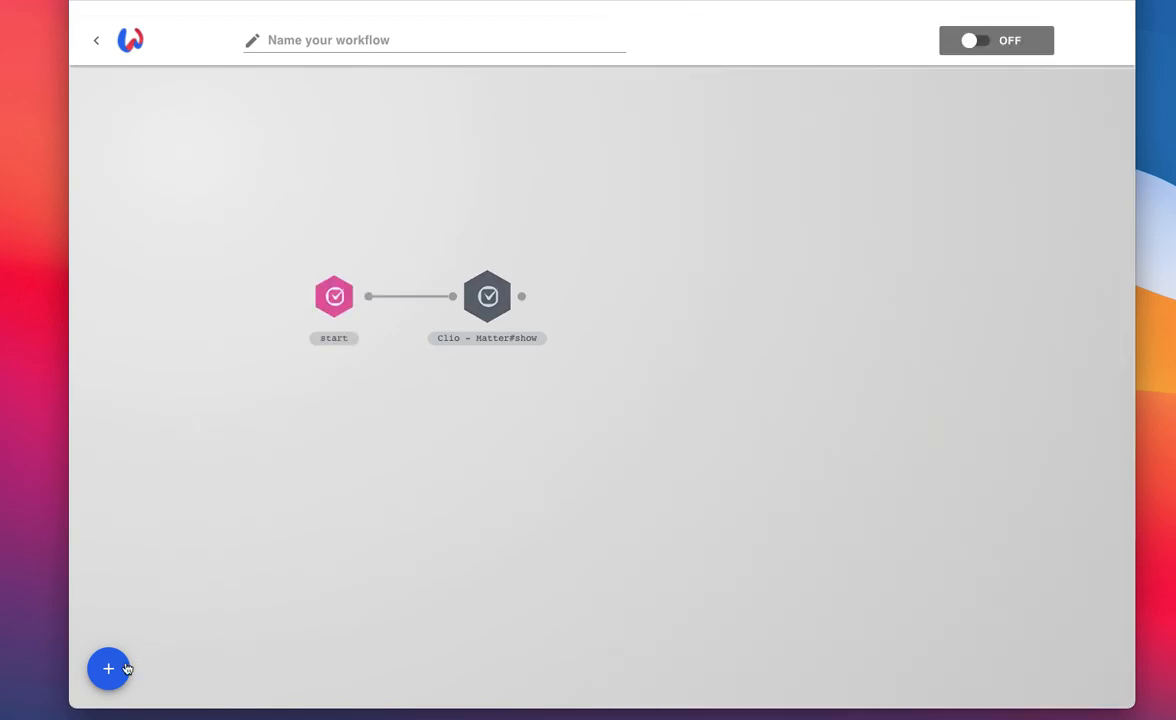
# Step: Add a new action node beside the Clio - Matter#show node and connect that node's output to it
pyautogui.click(108, 668)
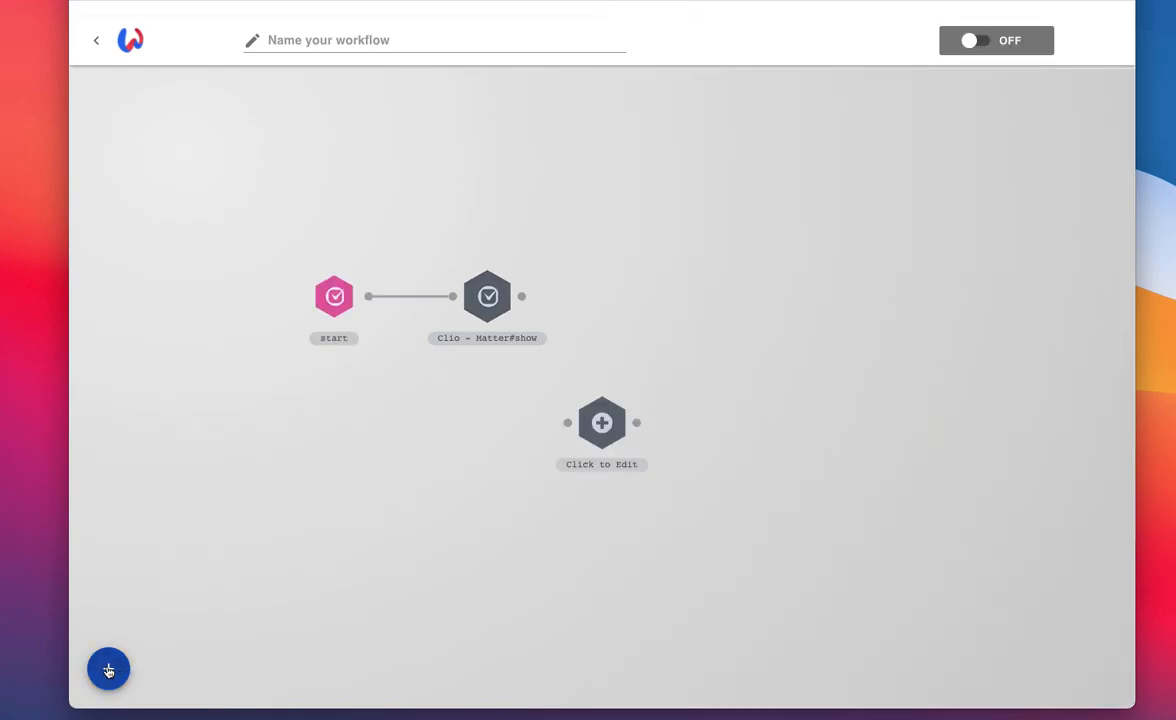
pyautogui.moveTo(604, 413); pyautogui.dragTo(640, 284)
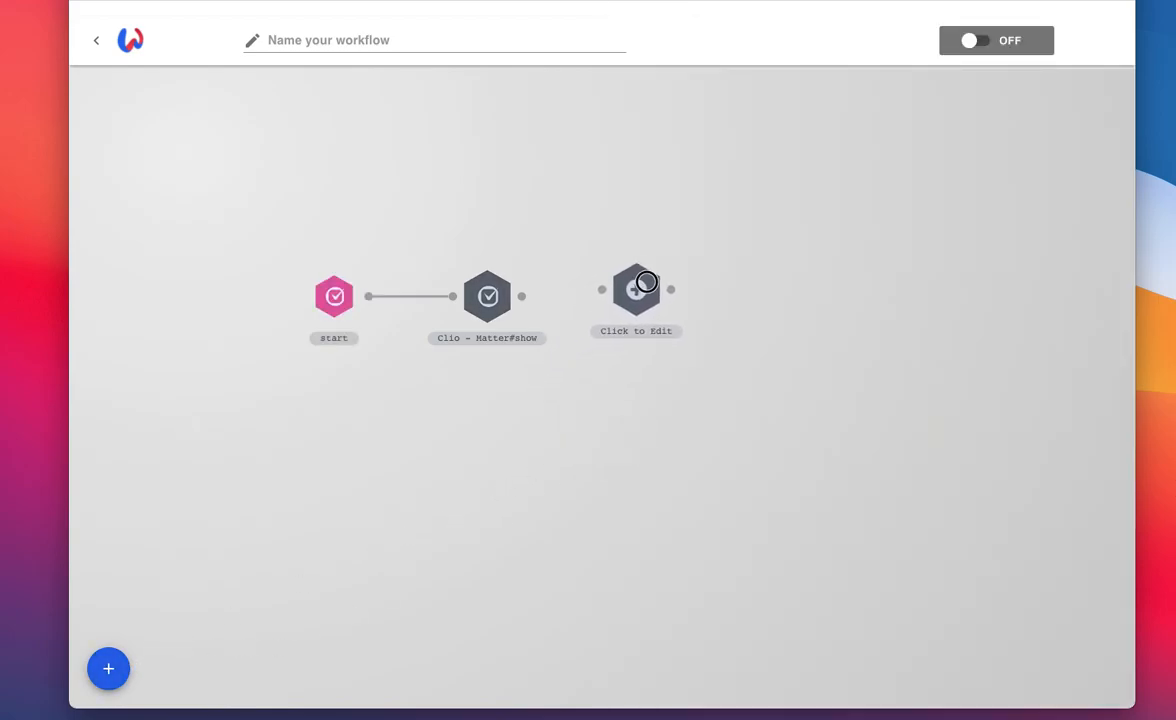
pyautogui.moveTo(521, 296); pyautogui.dragTo(606, 296)
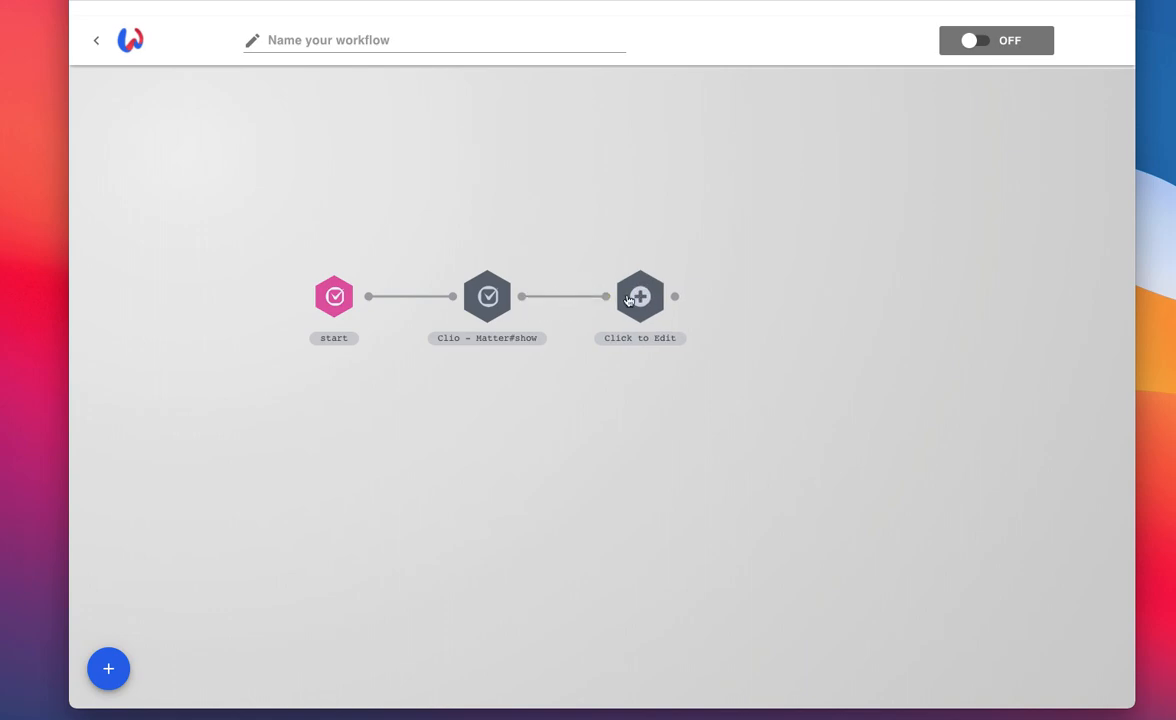
# Step: Set Clio as the third node's app and authenticate it with the last Clio account listed, #17
pyautogui.click(640, 296)
pyautogui.click(722, 148)
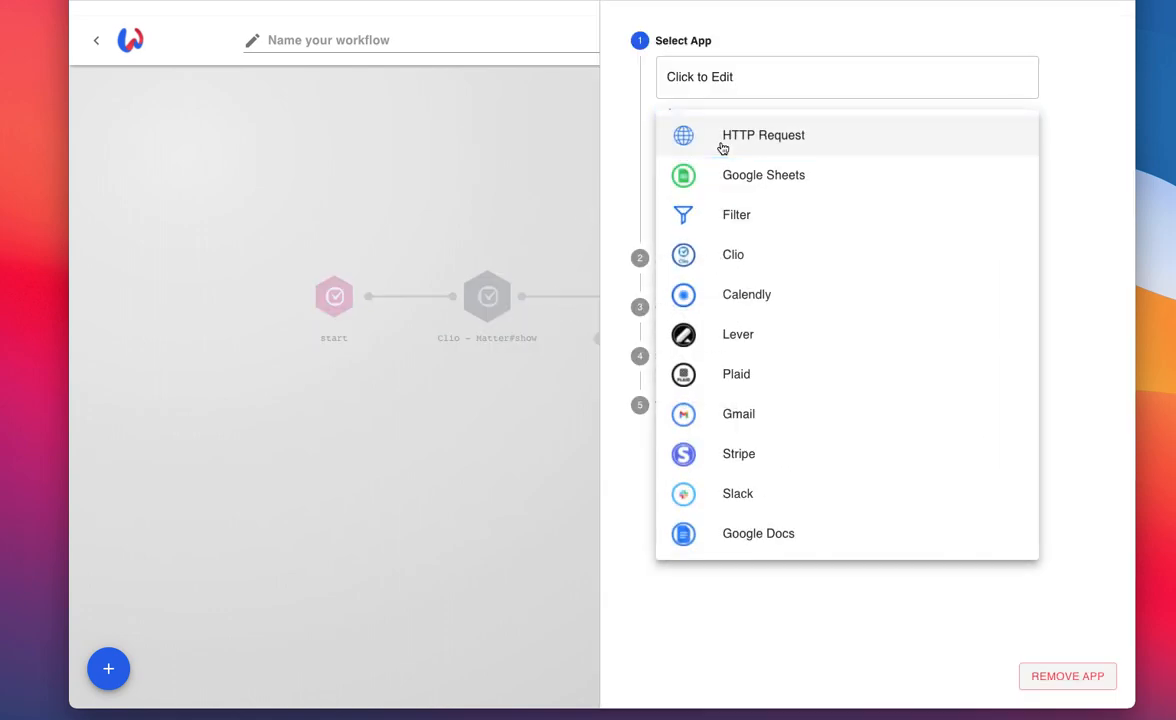
pyautogui.click(730, 254)
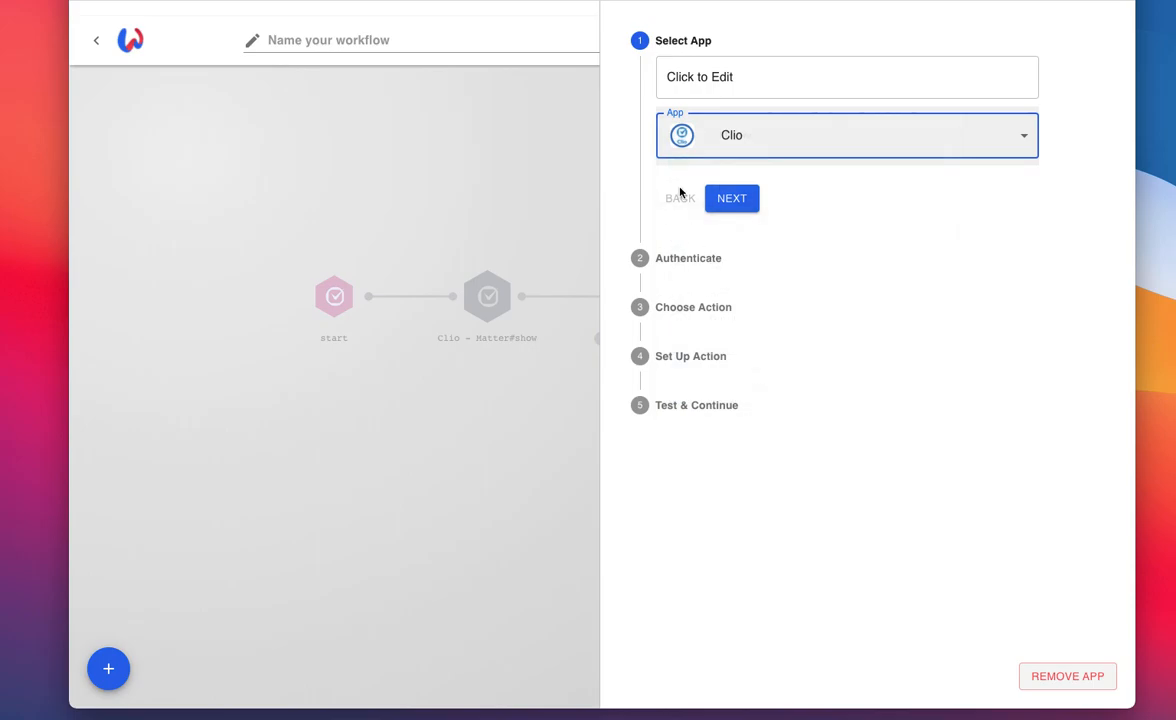
pyautogui.click(736, 197)
pyautogui.click(727, 134)
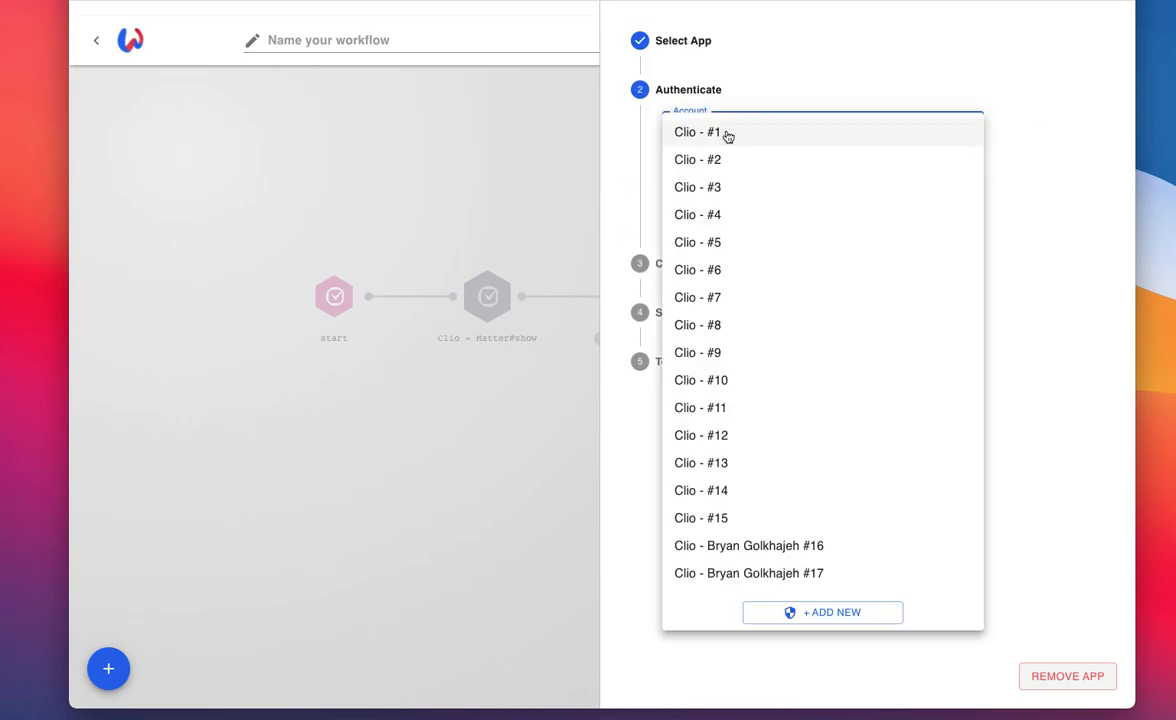
pyautogui.click(764, 577)
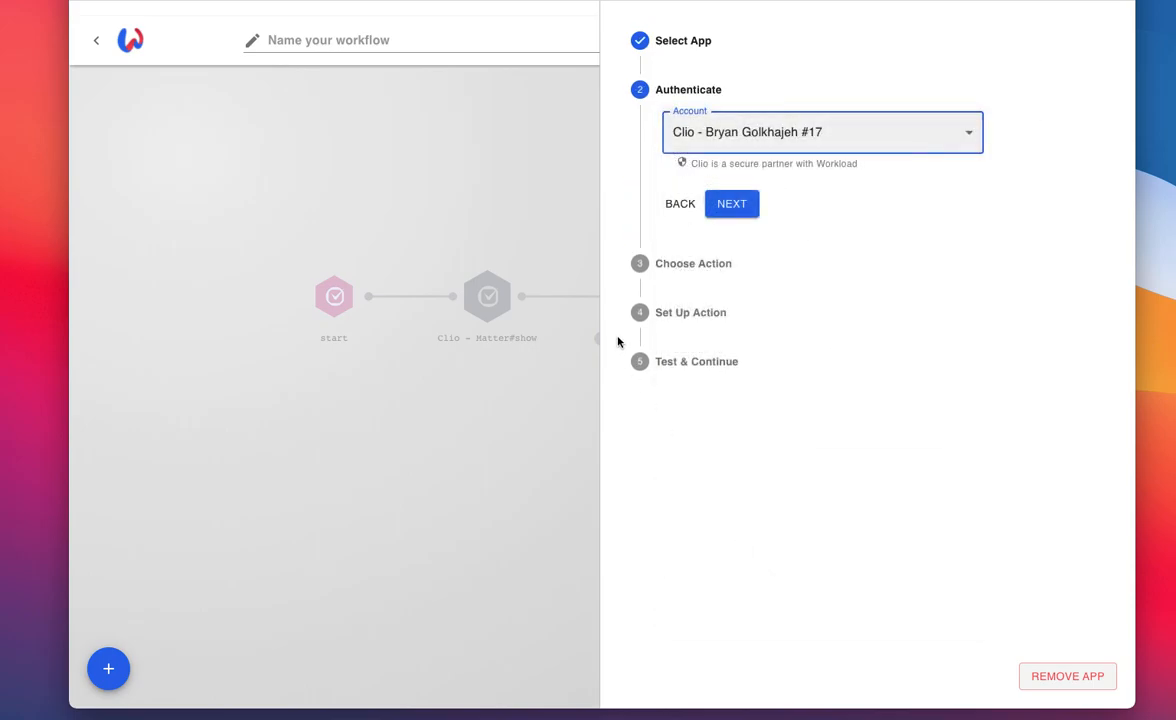
pyautogui.click(731, 208)
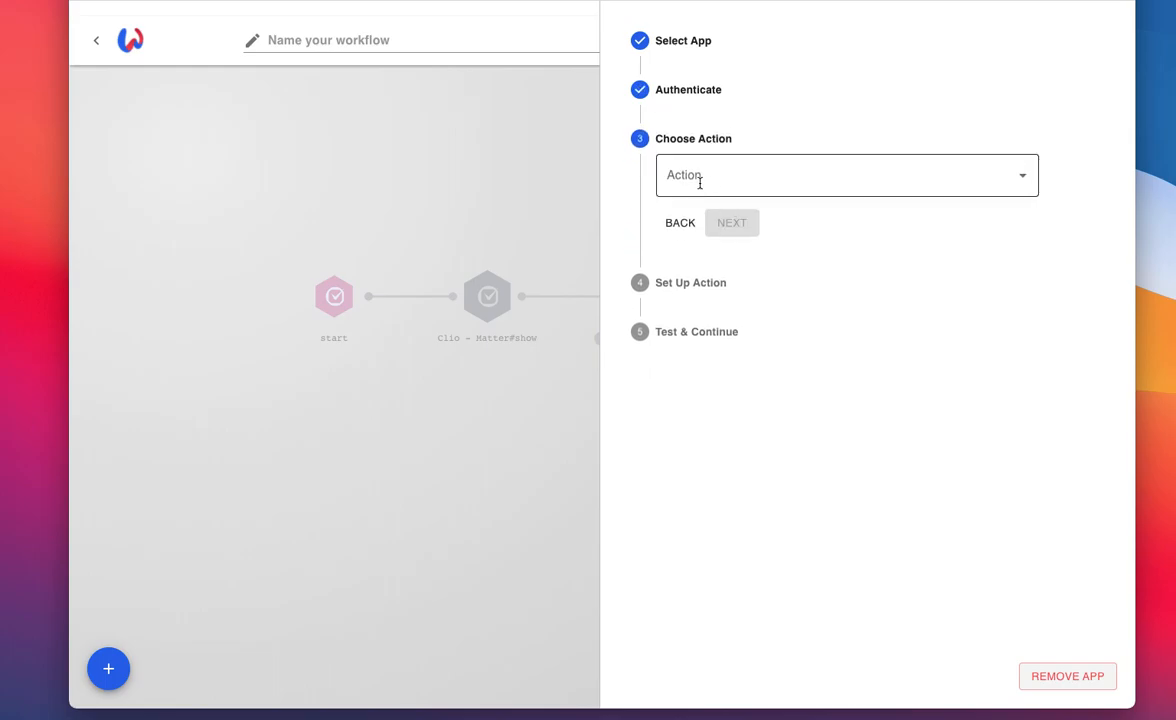
# Step: Search the Clio actions for "communication" and choose "Create a new Communication" as the action
pyautogui.click(718, 183)
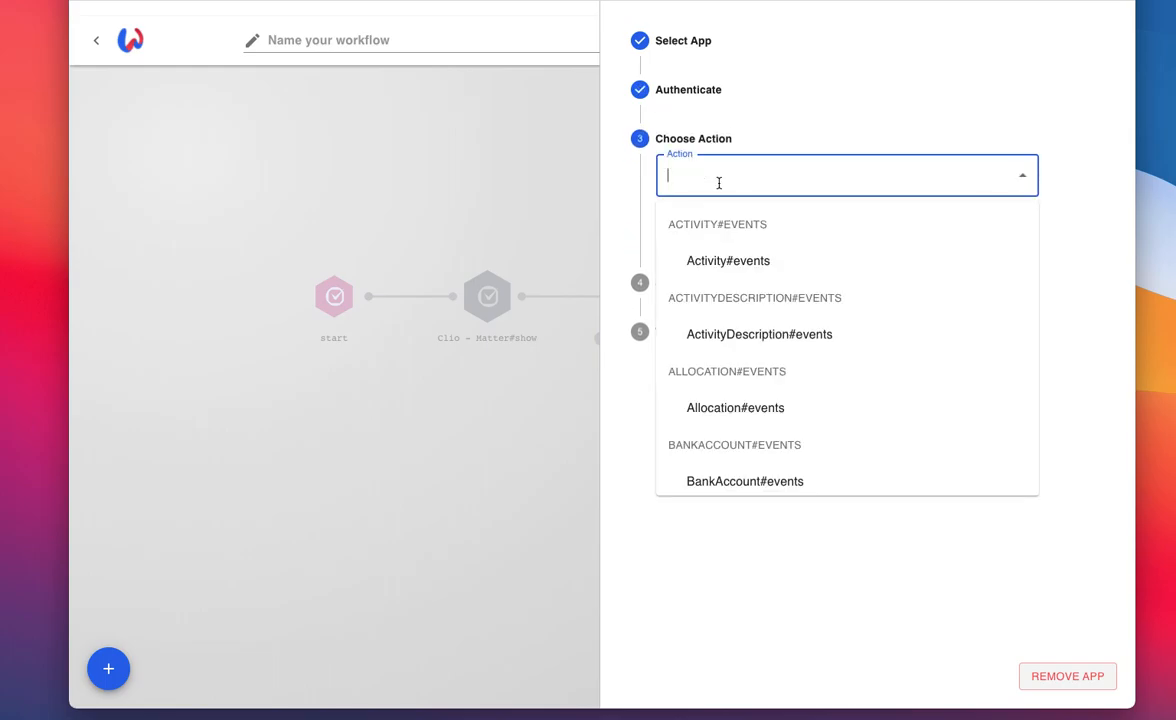
pyautogui.write('communication')
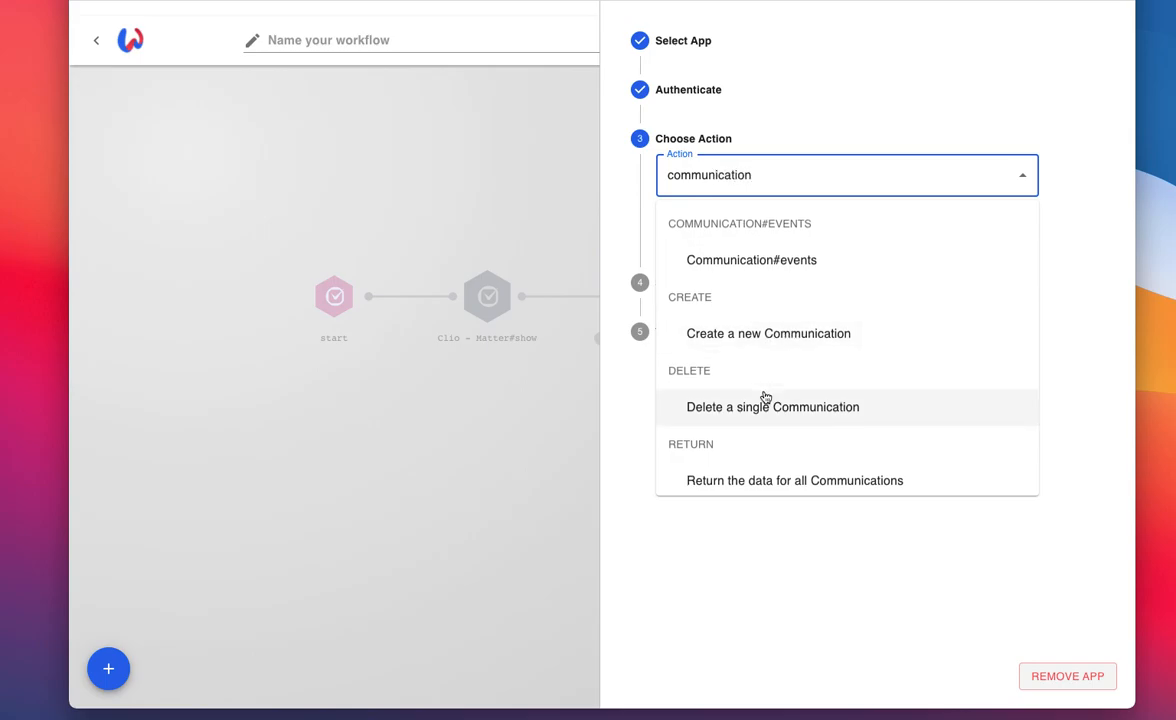
pyautogui.scroll(-1, 764, 399)
pyautogui.click(735, 301)
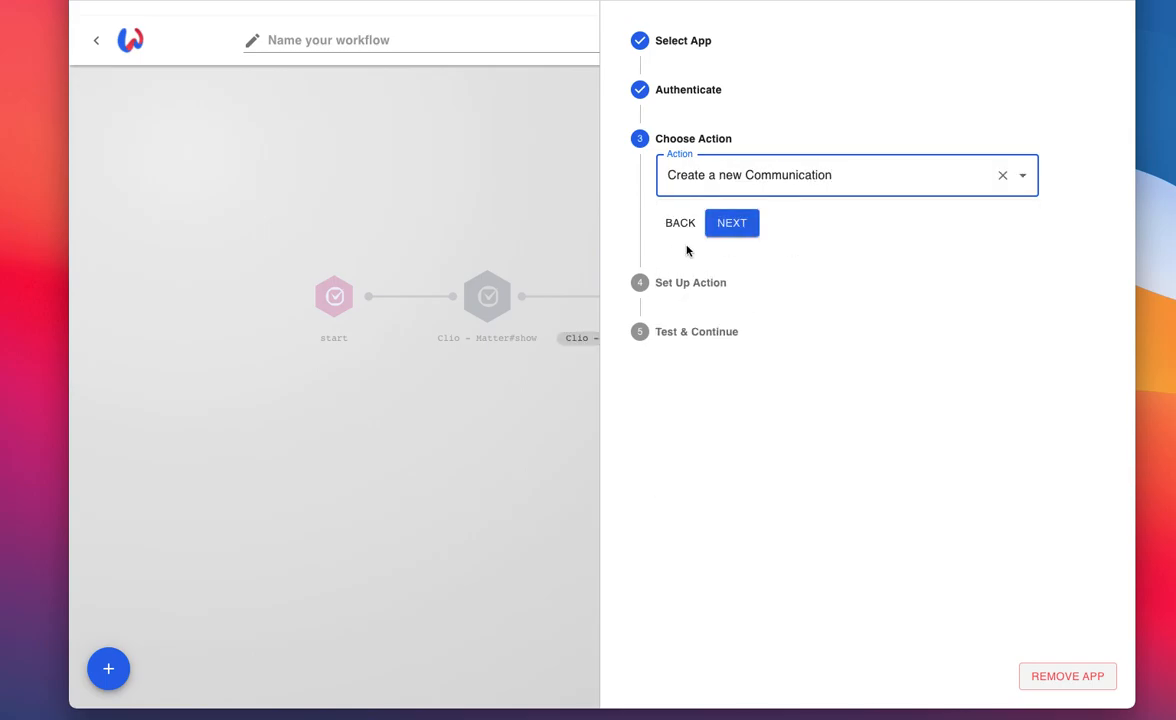
pyautogui.click(742, 230)
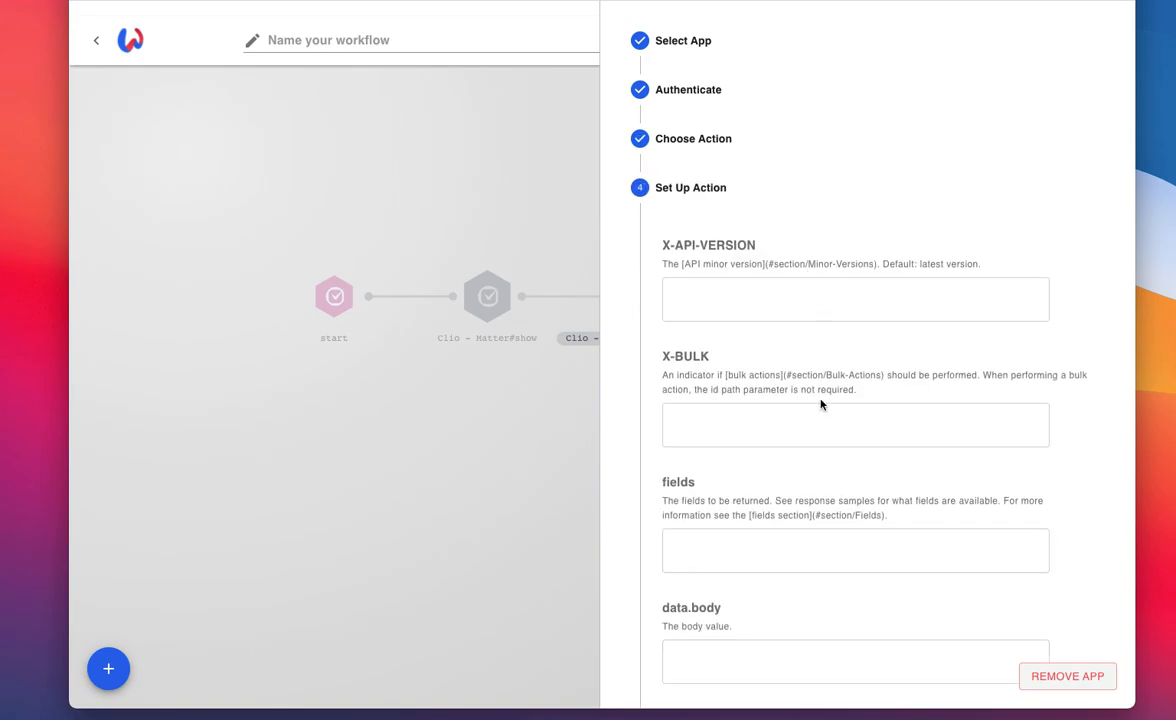
# Step: Map data.body to the Activity#updated trigger's note and matter.display_number values, separated by a vertical bar
pyautogui.scroll(-5, 845, 480)
pyautogui.scroll(-3, 845, 480)
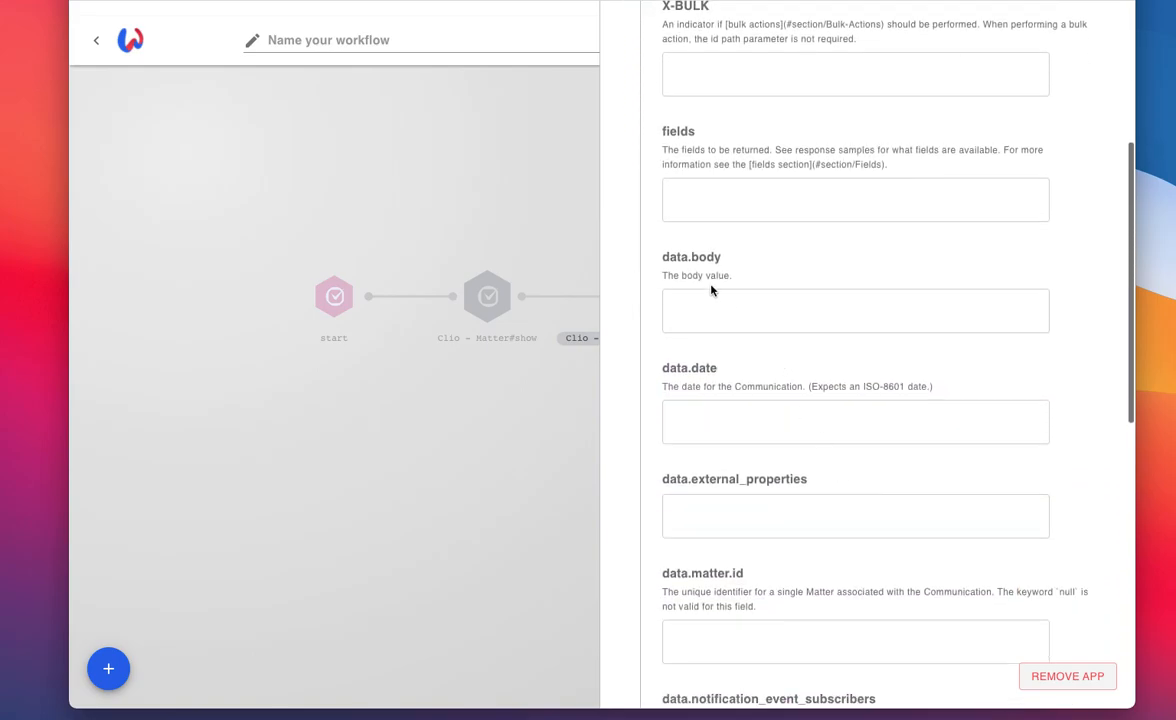
pyautogui.scroll(-2, 787, 378)
pyautogui.click(709, 213)
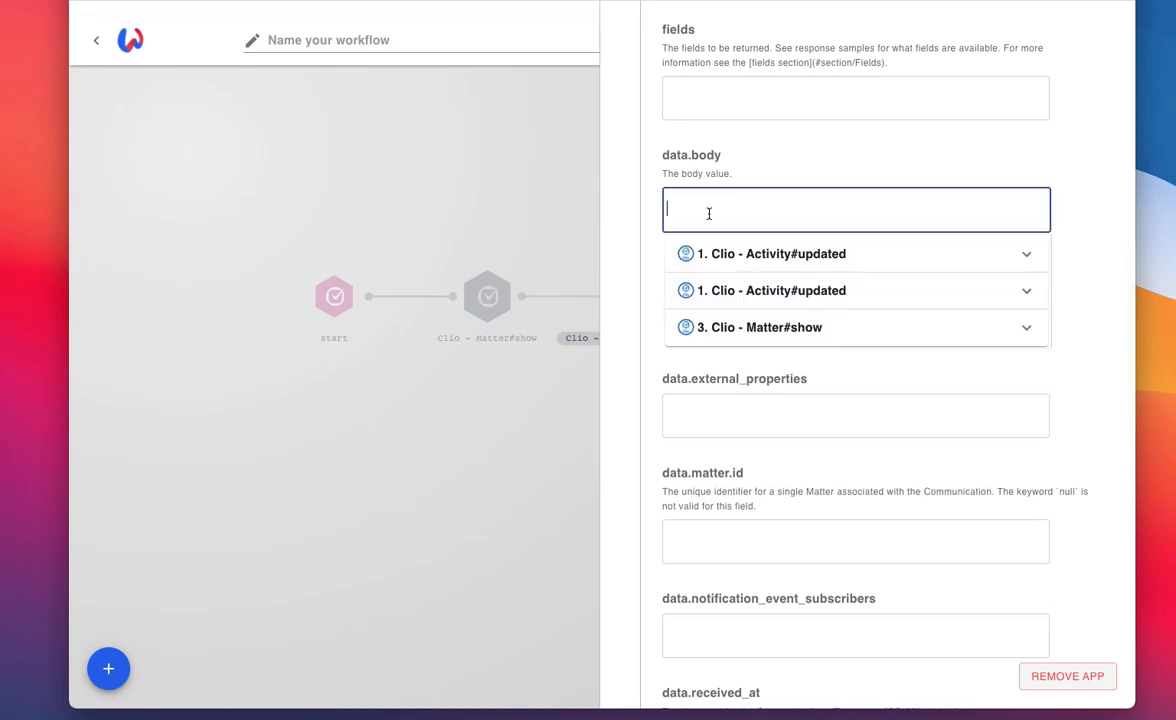
pyautogui.click(736, 291)
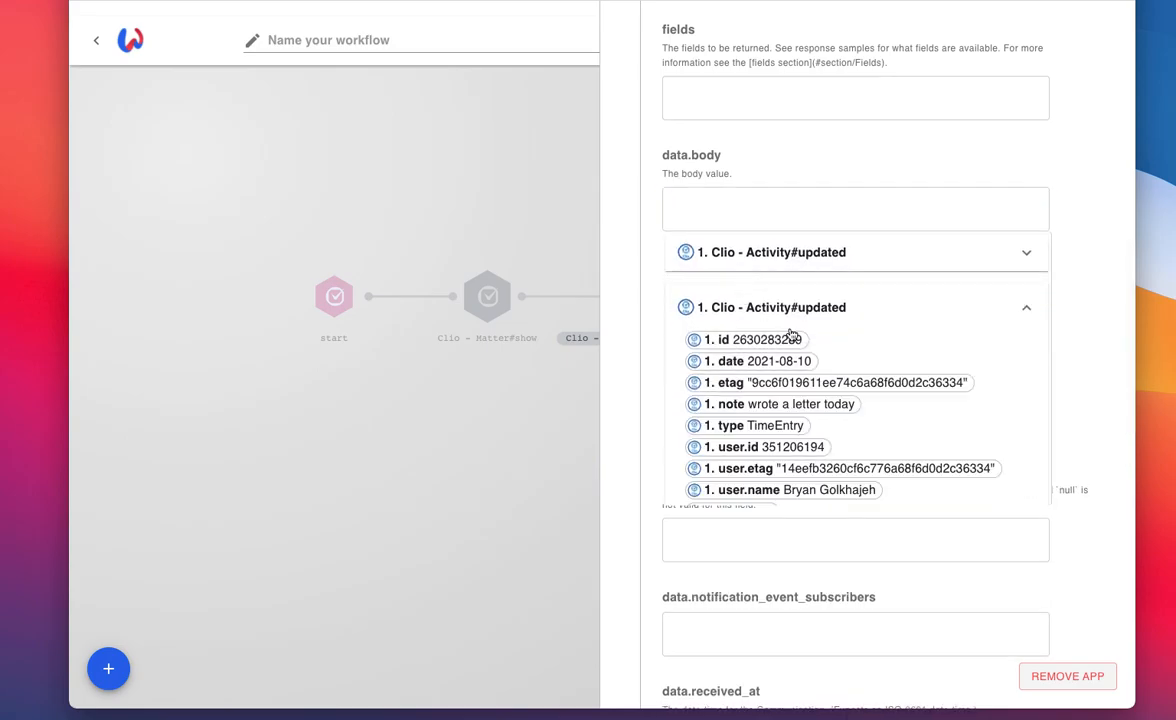
pyautogui.click(733, 405)
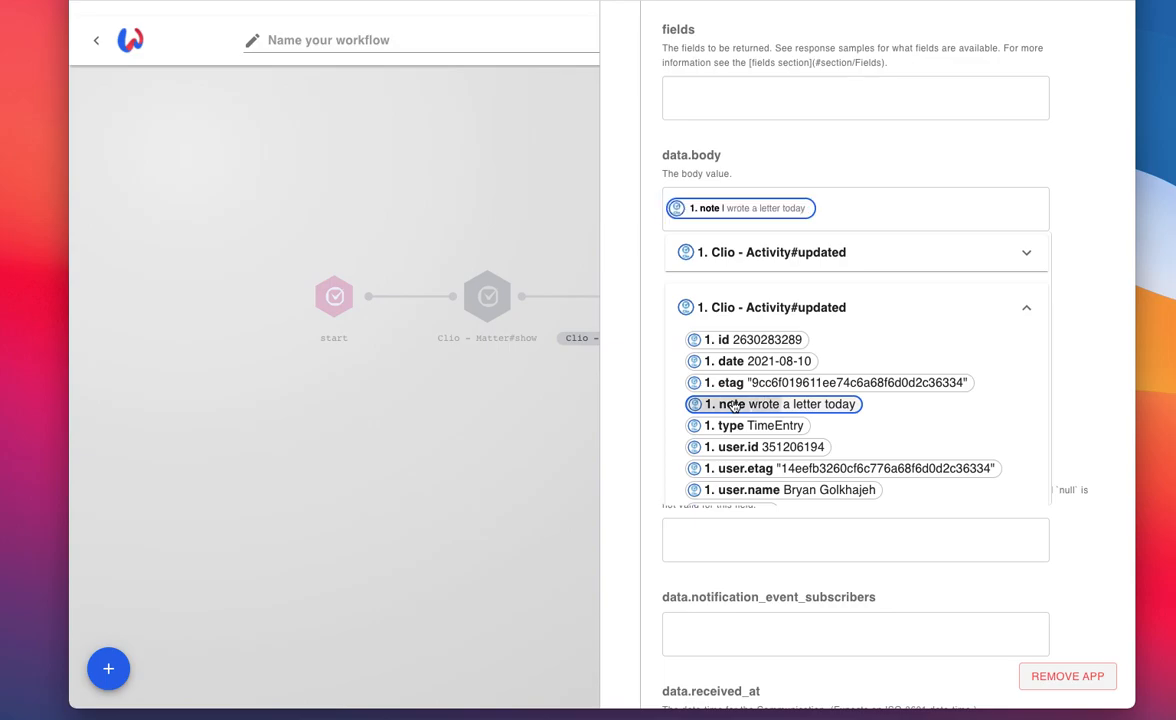
pyautogui.click(831, 212)
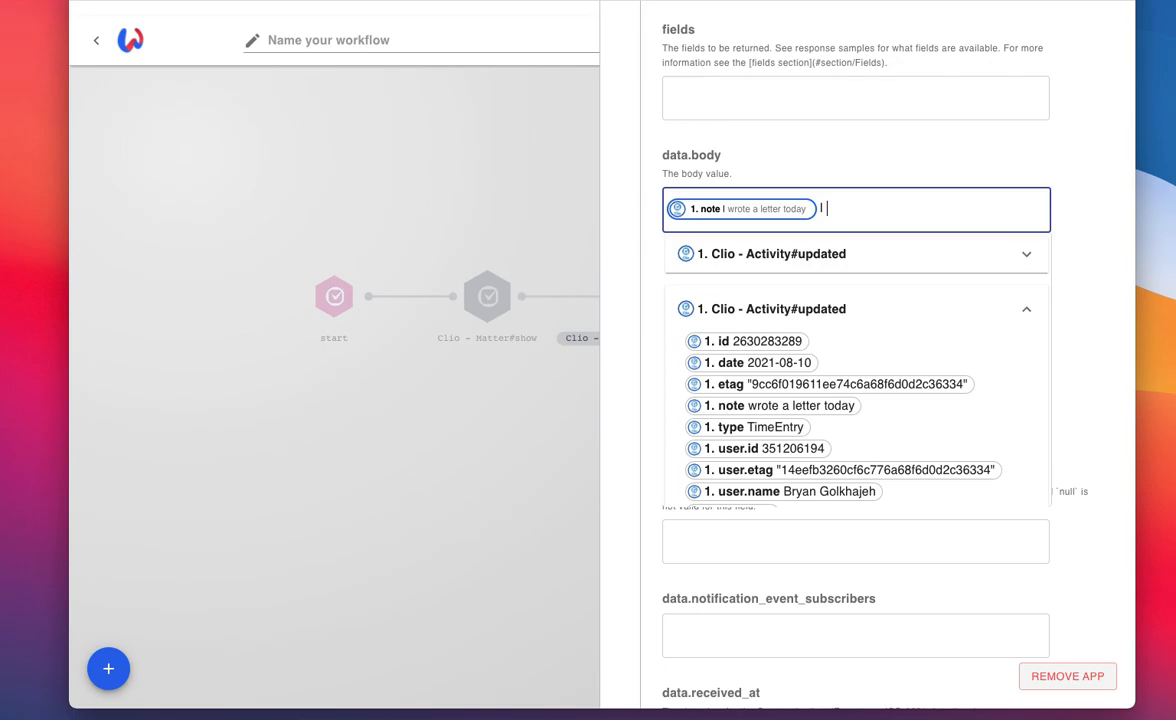
pyautogui.scroll(-4, 790, 443)
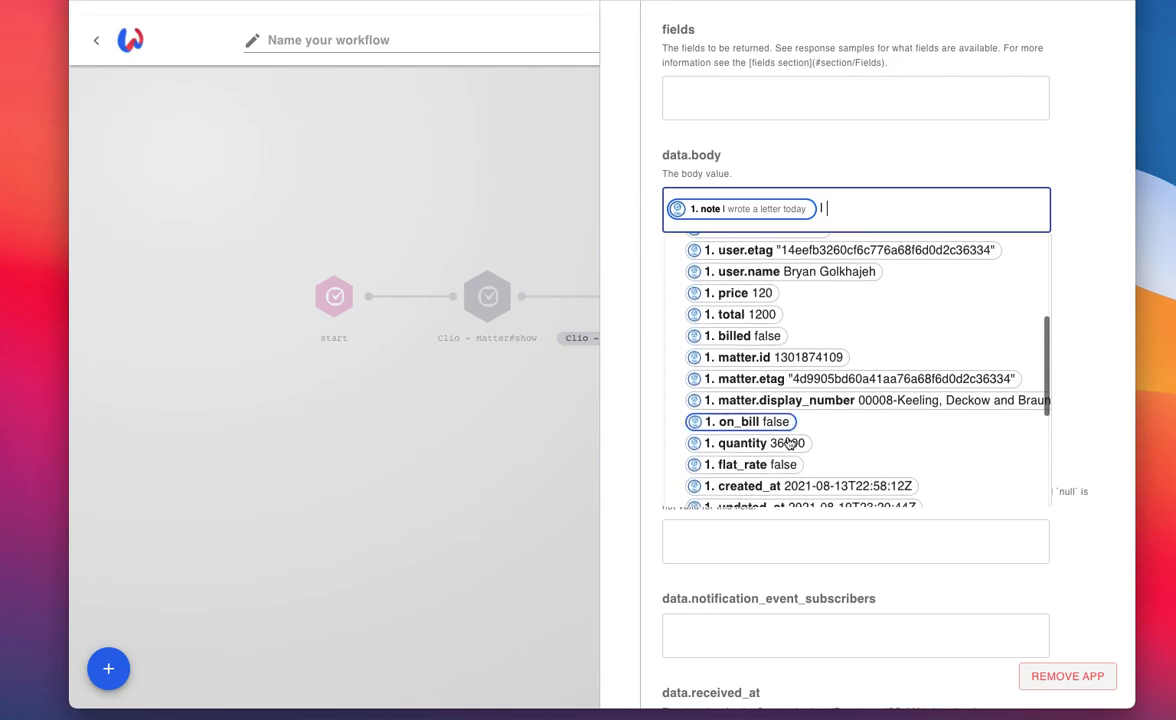
pyautogui.scroll(-1, 790, 443)
pyautogui.click(753, 370)
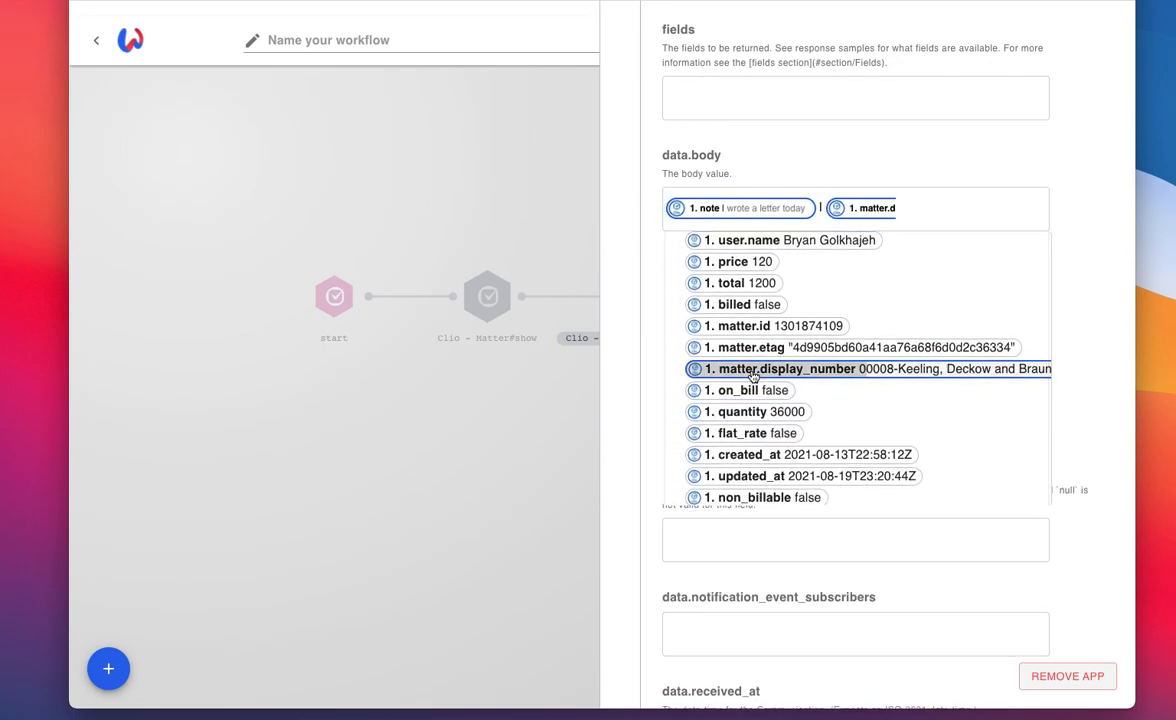
pyautogui.click(620, 368)
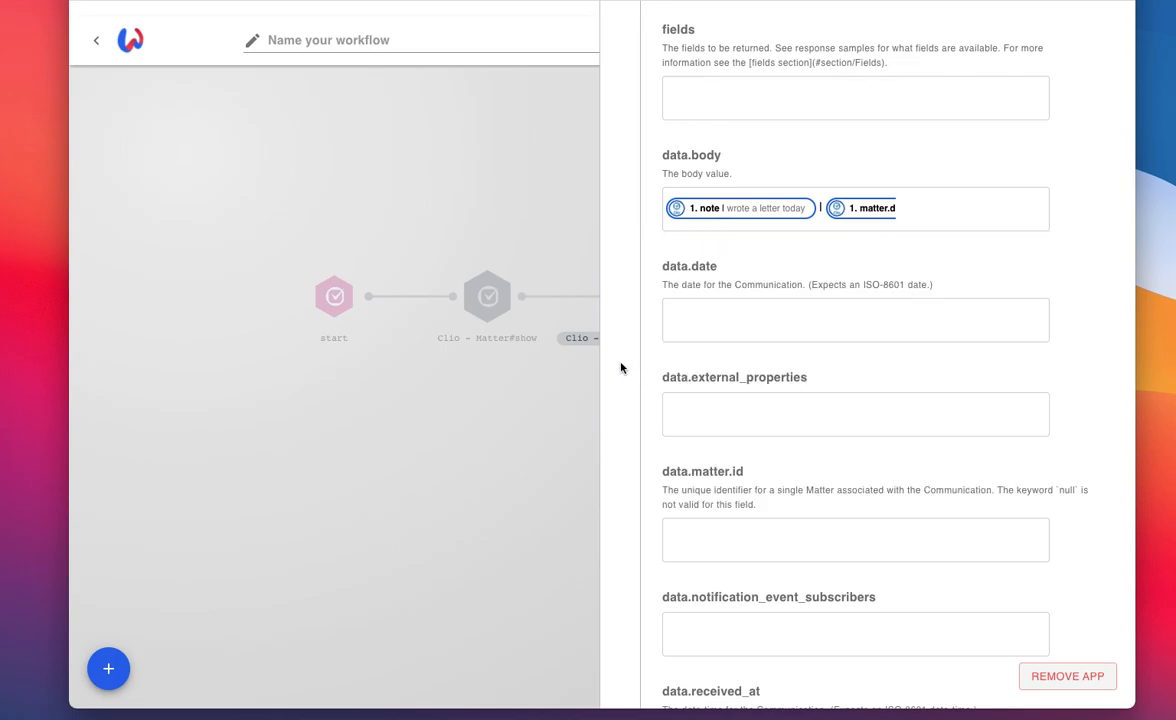
# Step: Map the communication's data.date field to the Activity#updated trigger's updated_at value
pyautogui.scroll(-5, 621, 368)
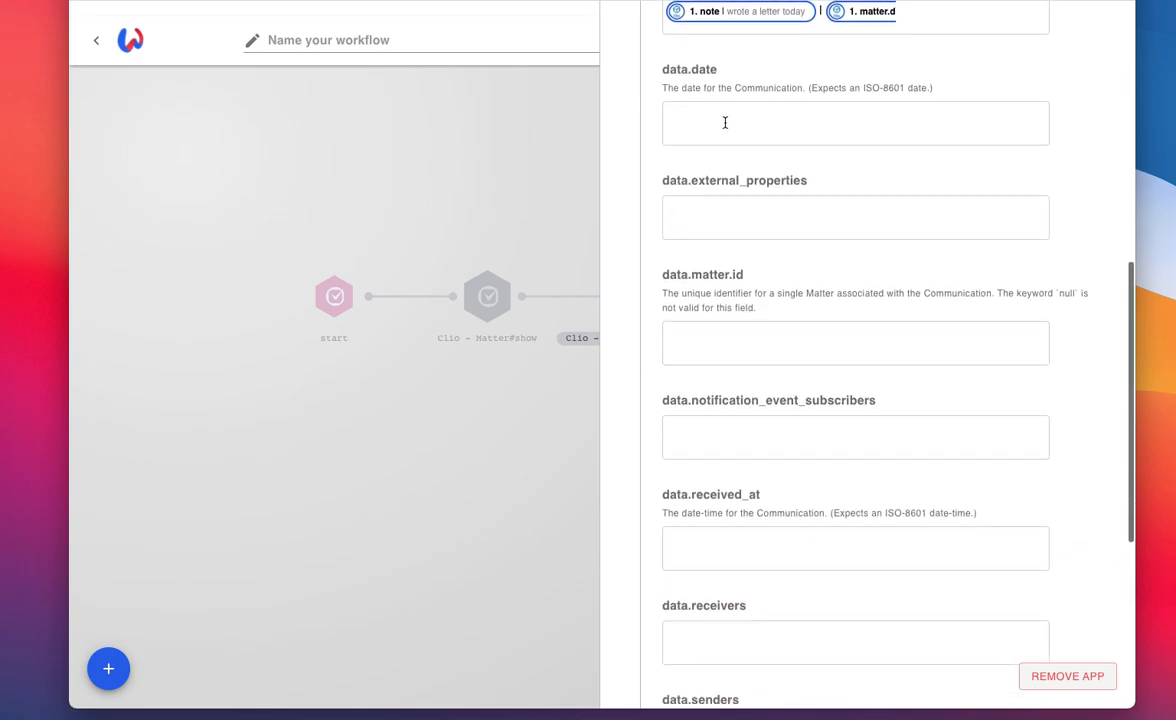
pyautogui.click(725, 122)
pyautogui.click(770, 203)
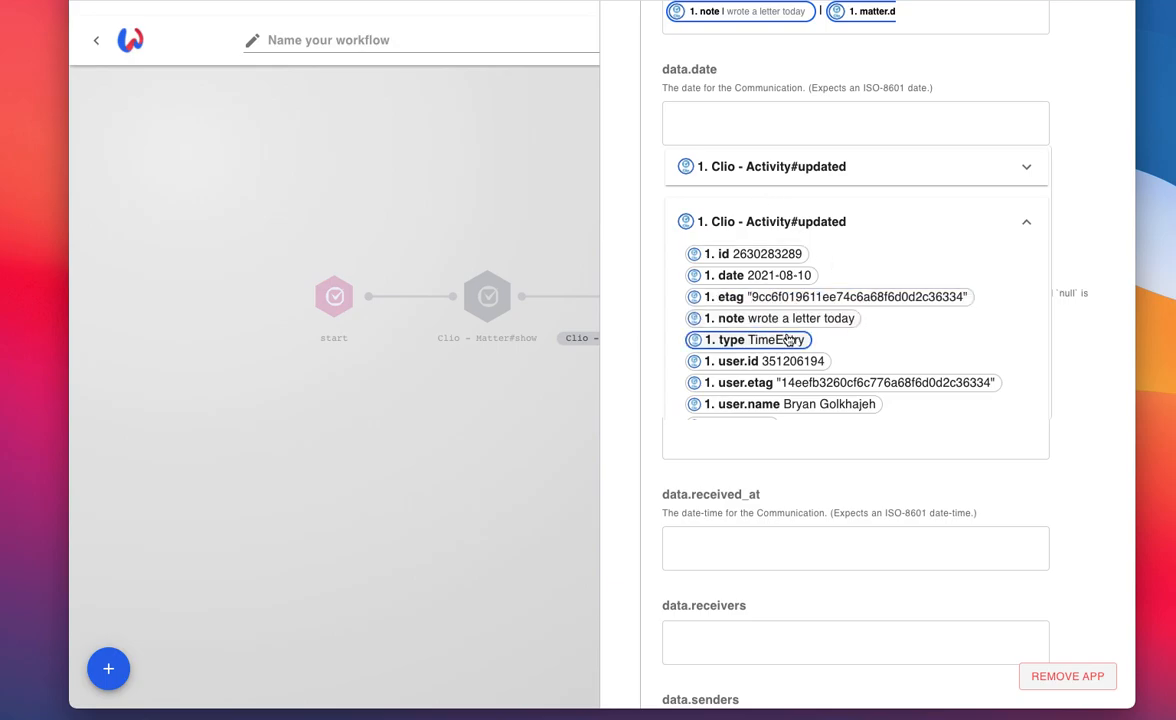
pyautogui.click(745, 275)
pyautogui.click(618, 342)
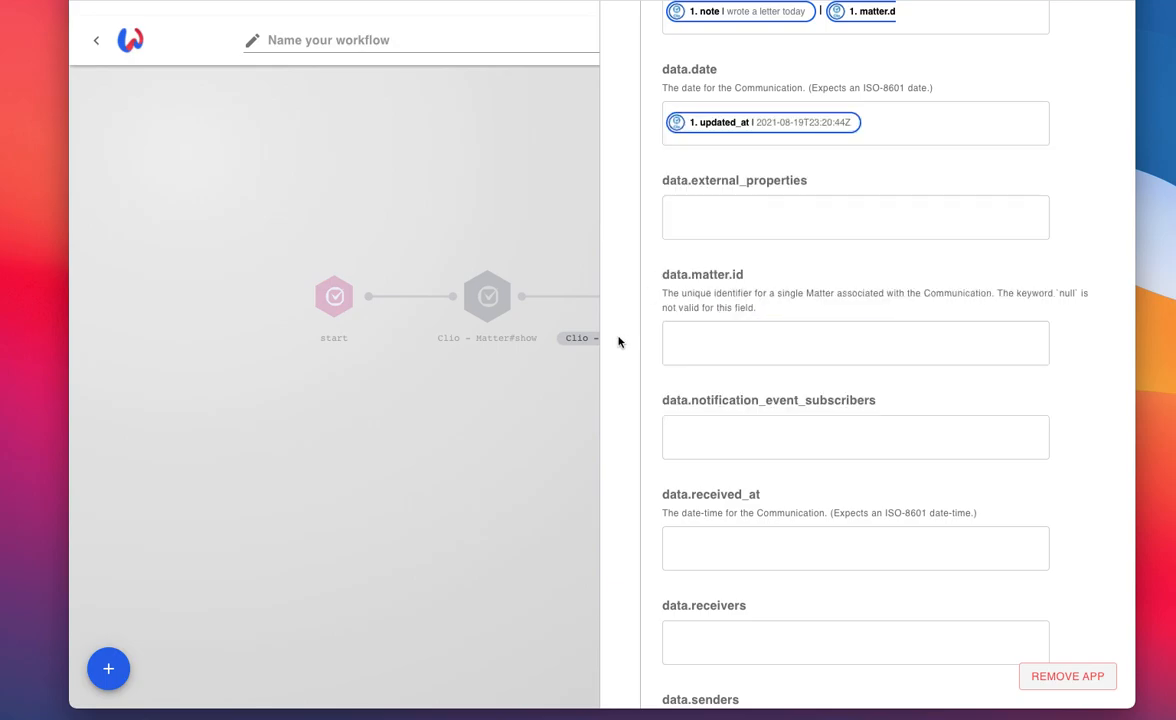
# Step: Map the communication's data.matter.id field to the Activity#updated trigger's matter.display_number value
pyautogui.scroll(-5, 618, 342)
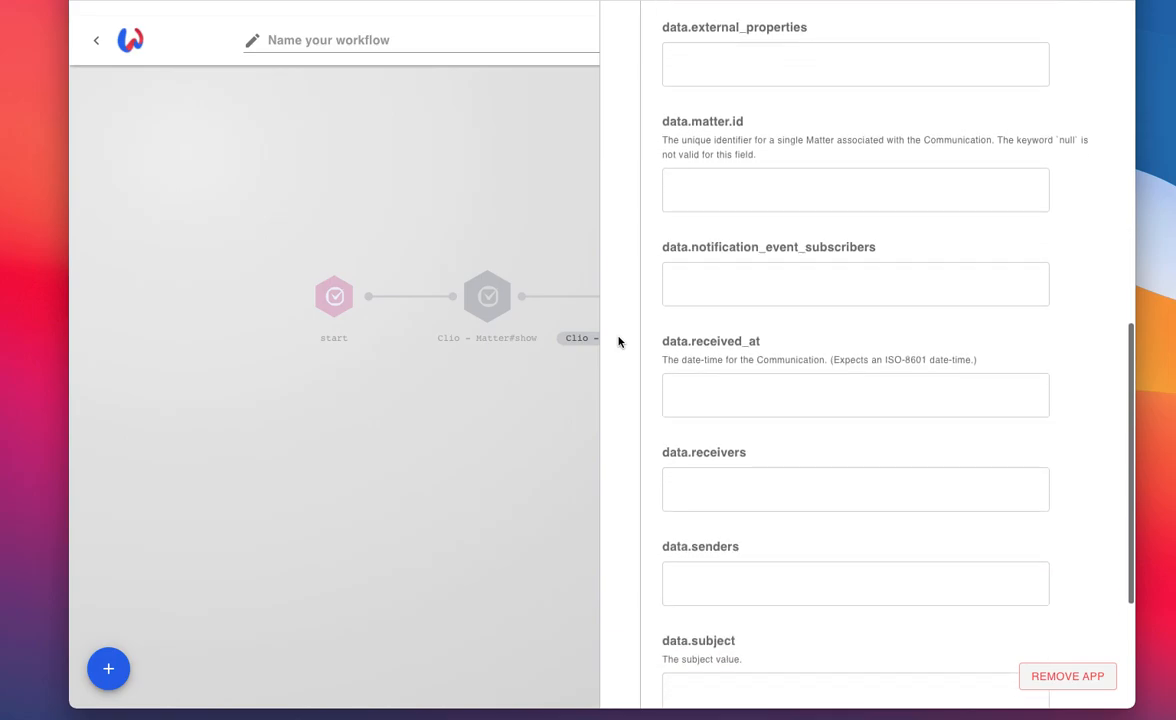
pyautogui.click(742, 140)
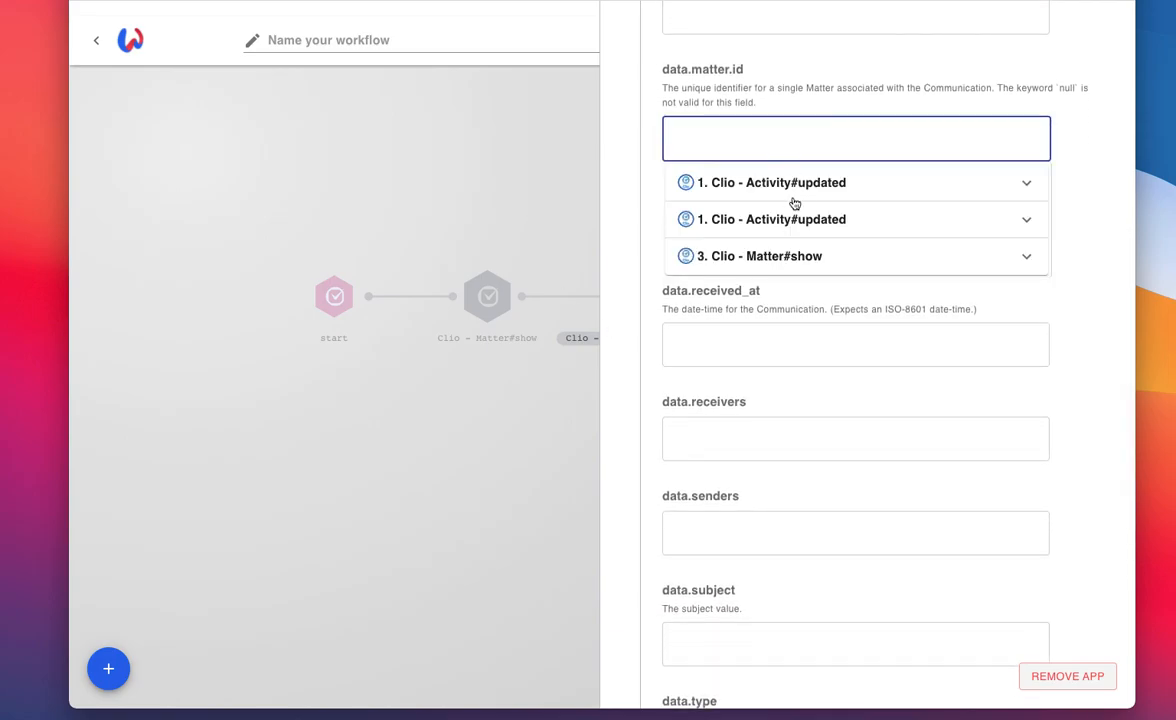
pyautogui.click(830, 219)
pyautogui.scroll(-5, 780, 350)
pyautogui.click(780, 345)
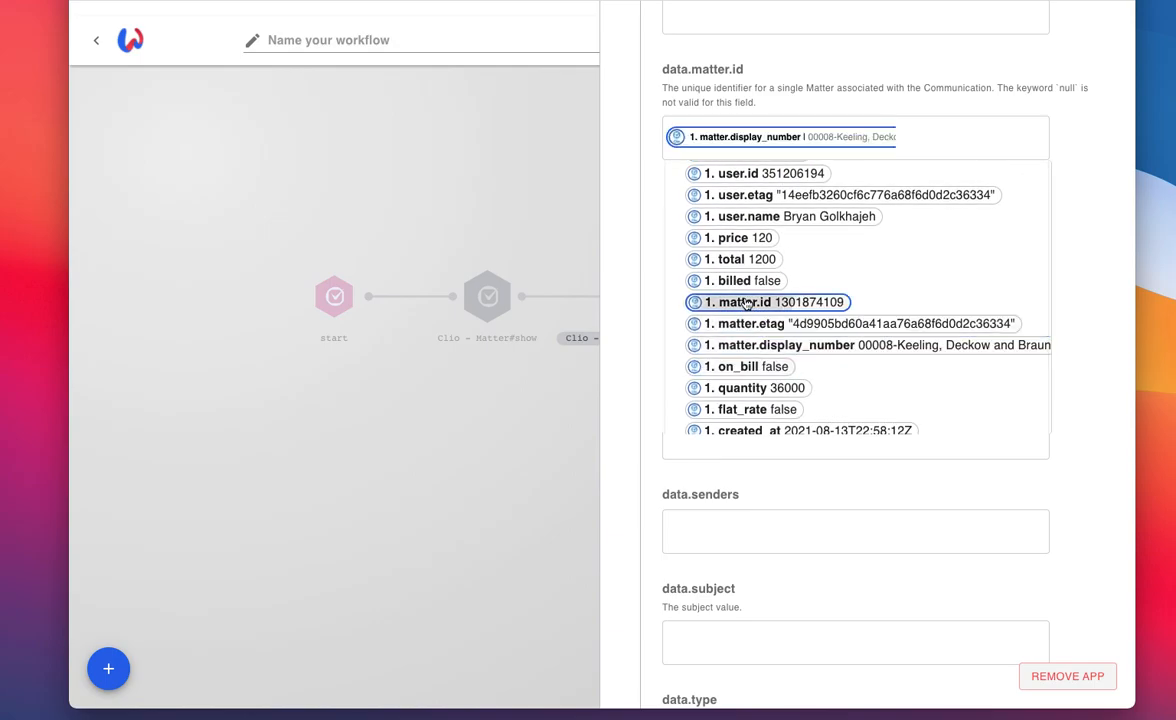
pyautogui.click(627, 310)
# Step: Map the communication's data.subject field to the Activity#updated trigger's activity_description.name value
pyautogui.scroll(-5, 627, 310)
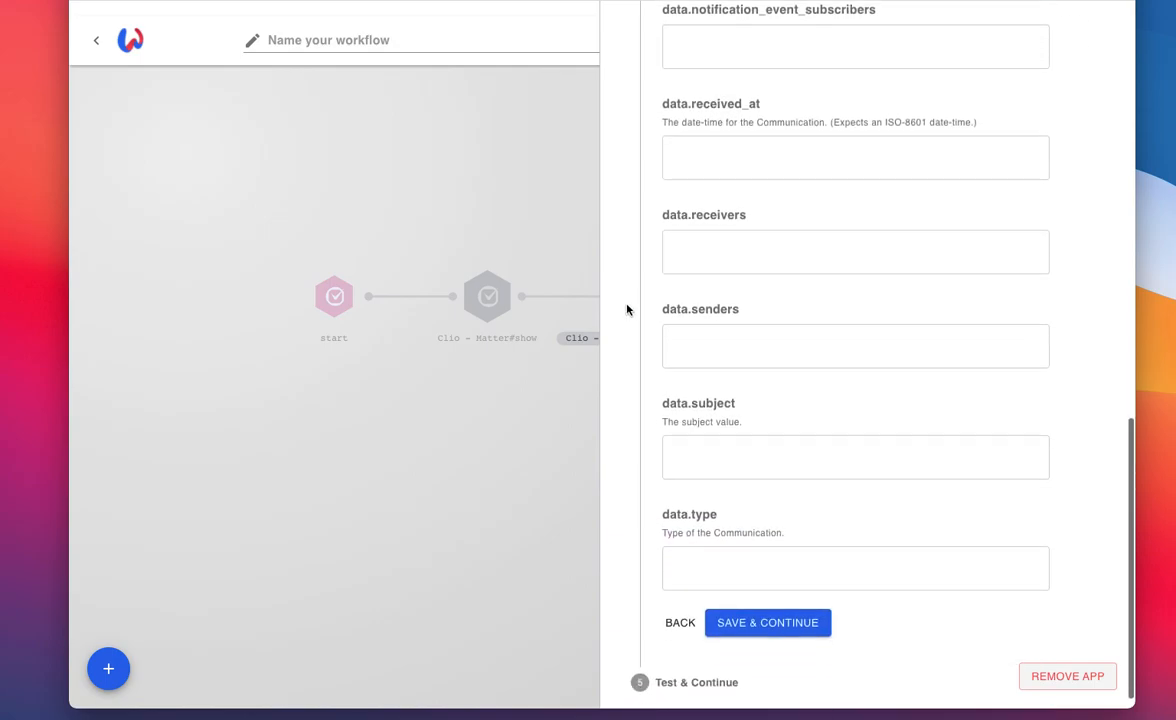
pyautogui.click(717, 440)
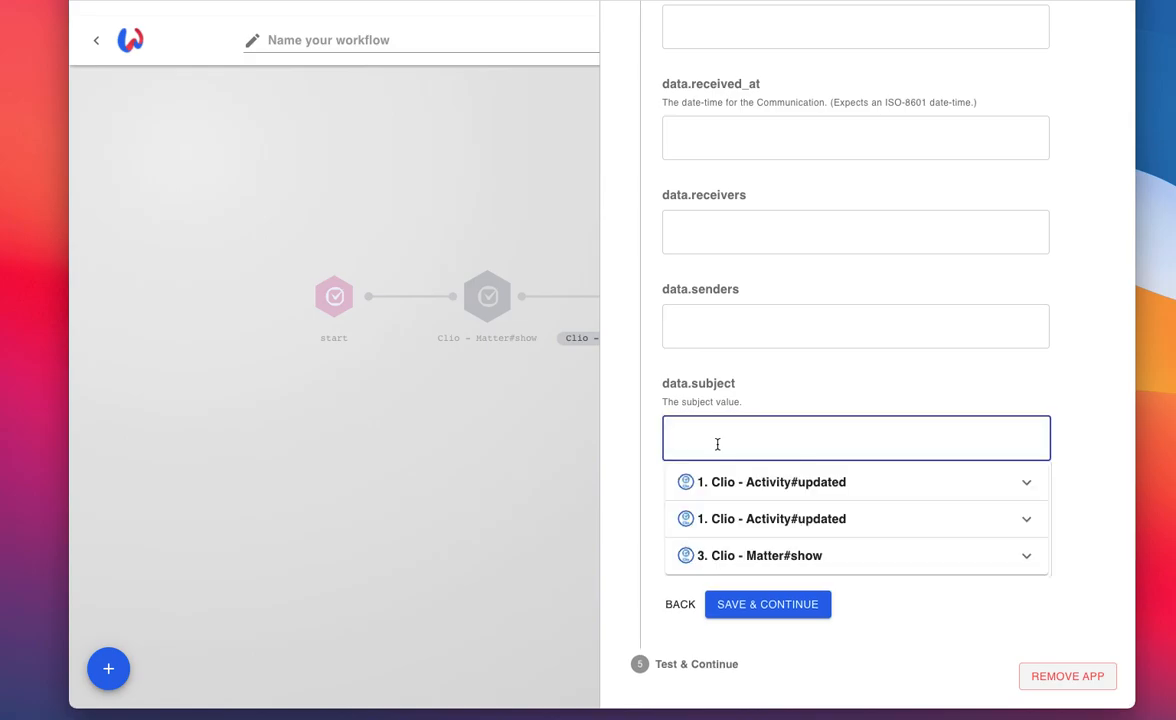
pyautogui.click(759, 522)
pyautogui.scroll(-4, 758, 520)
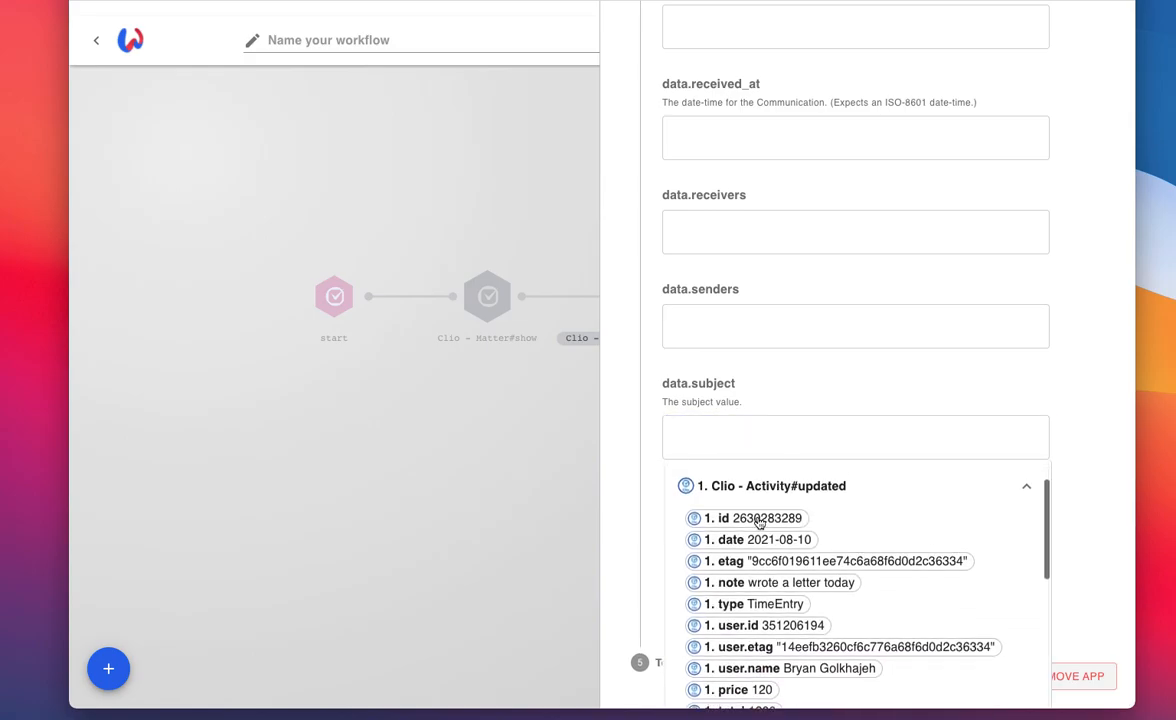
pyautogui.scroll(-5, 758, 520)
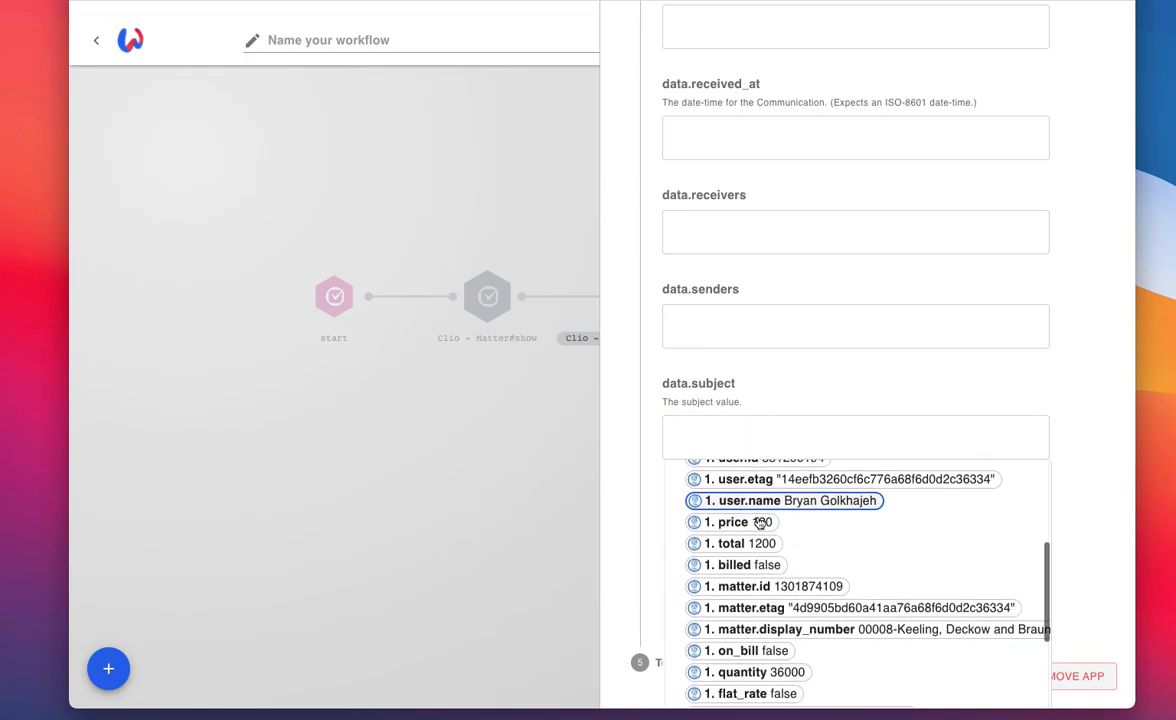
pyautogui.scroll(-5, 758, 520)
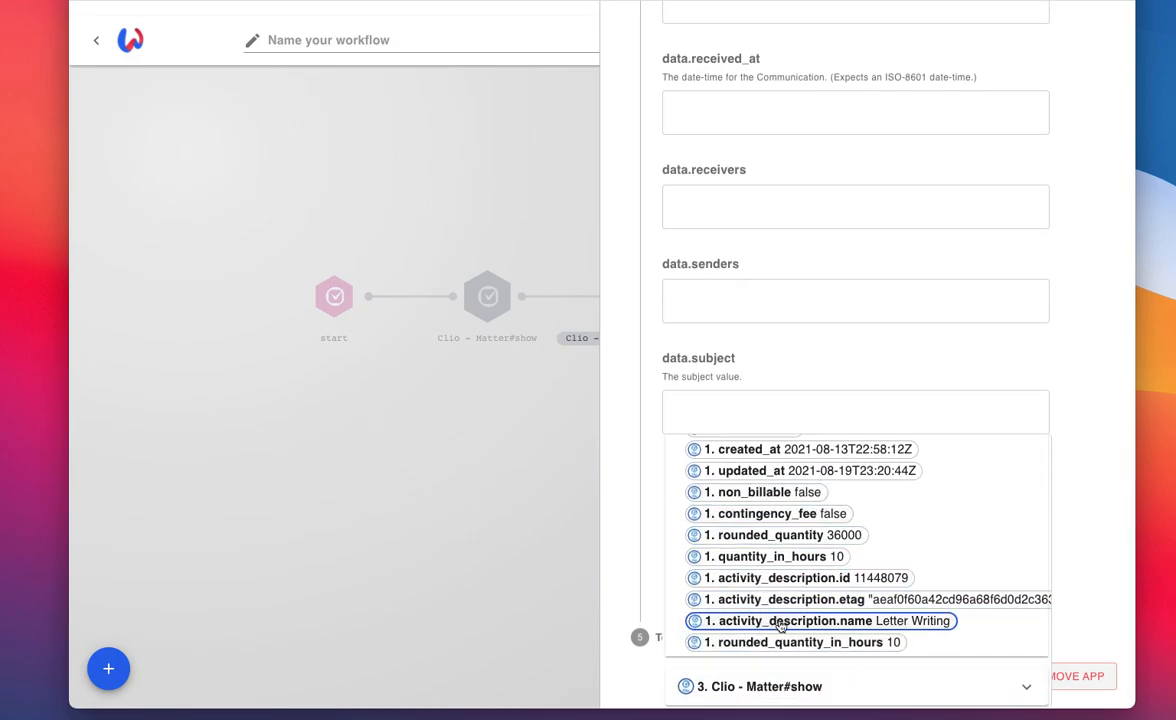
pyautogui.click(786, 621)
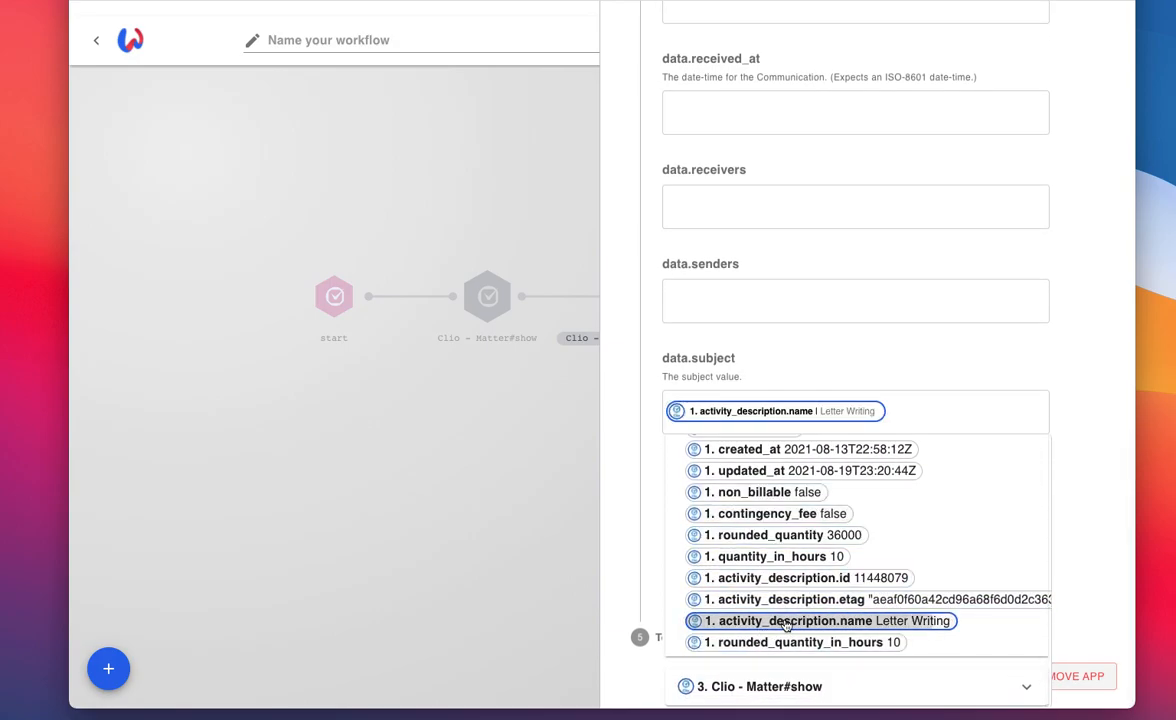
pyautogui.click(620, 518)
# Step: Set the communication's data.type field to EmailCommunication
pyautogui.click(744, 551)
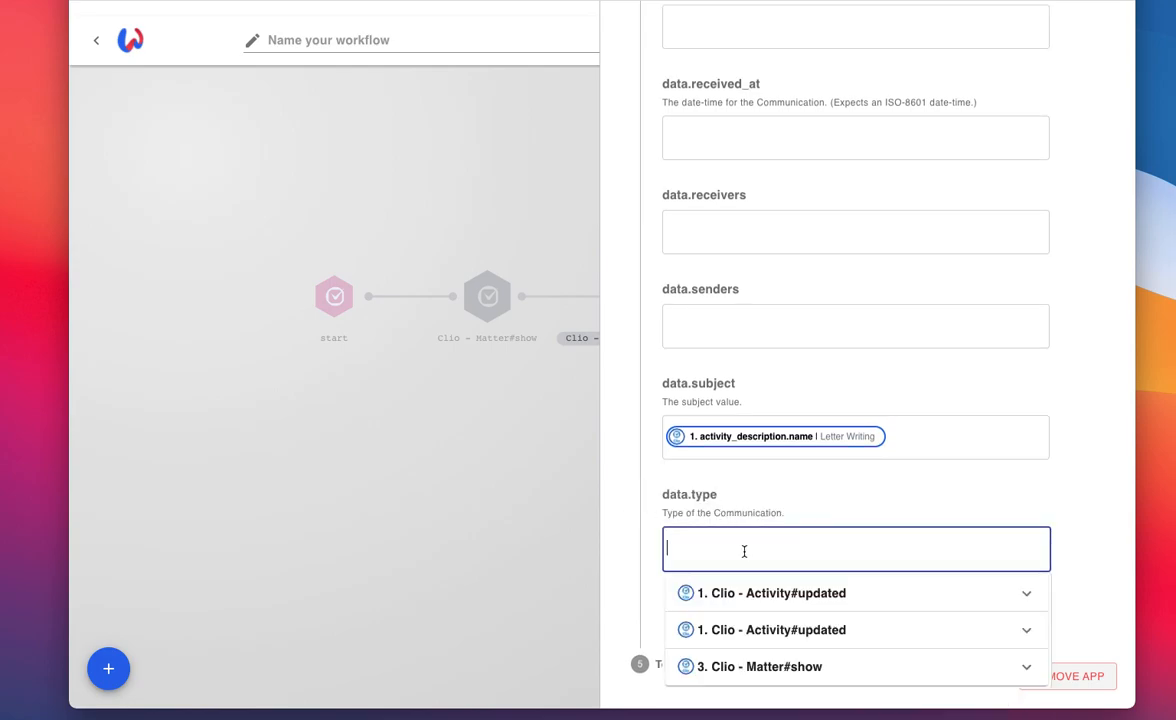
pyautogui.write('EmailCommunication')
pyautogui.click(618, 513)
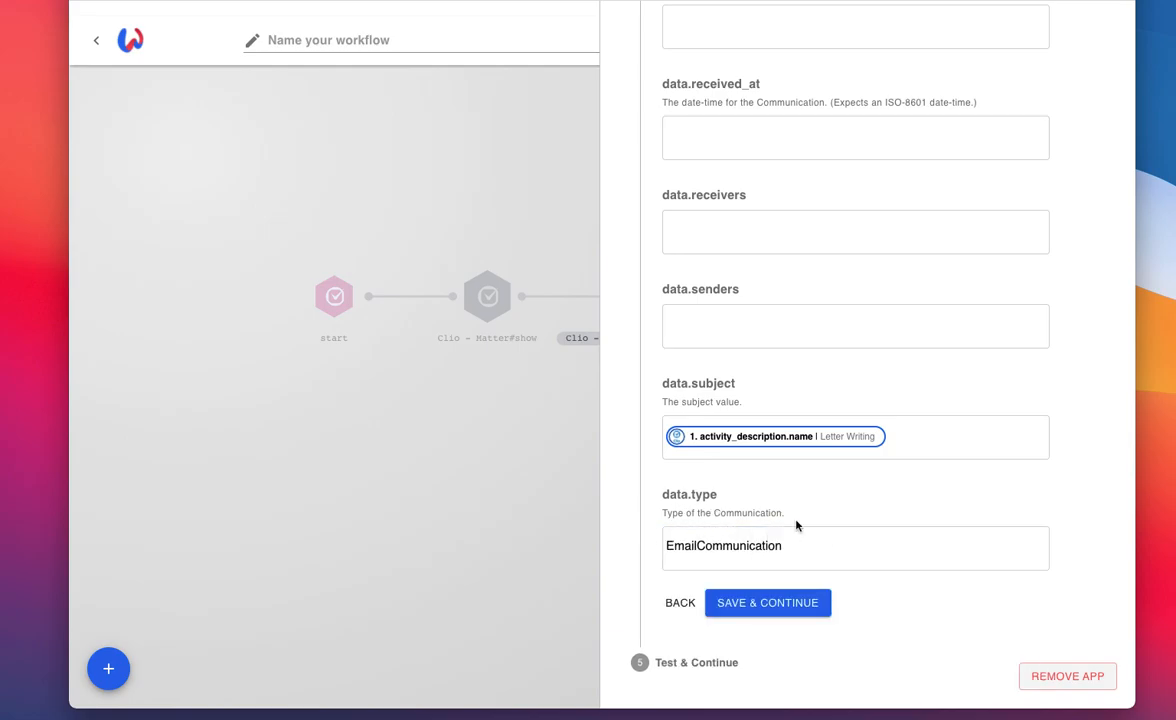
# Step: Send a test request for the Clio Communication#create action and save it to the workflow
pyautogui.click(769, 603)
pyautogui.click(732, 344)
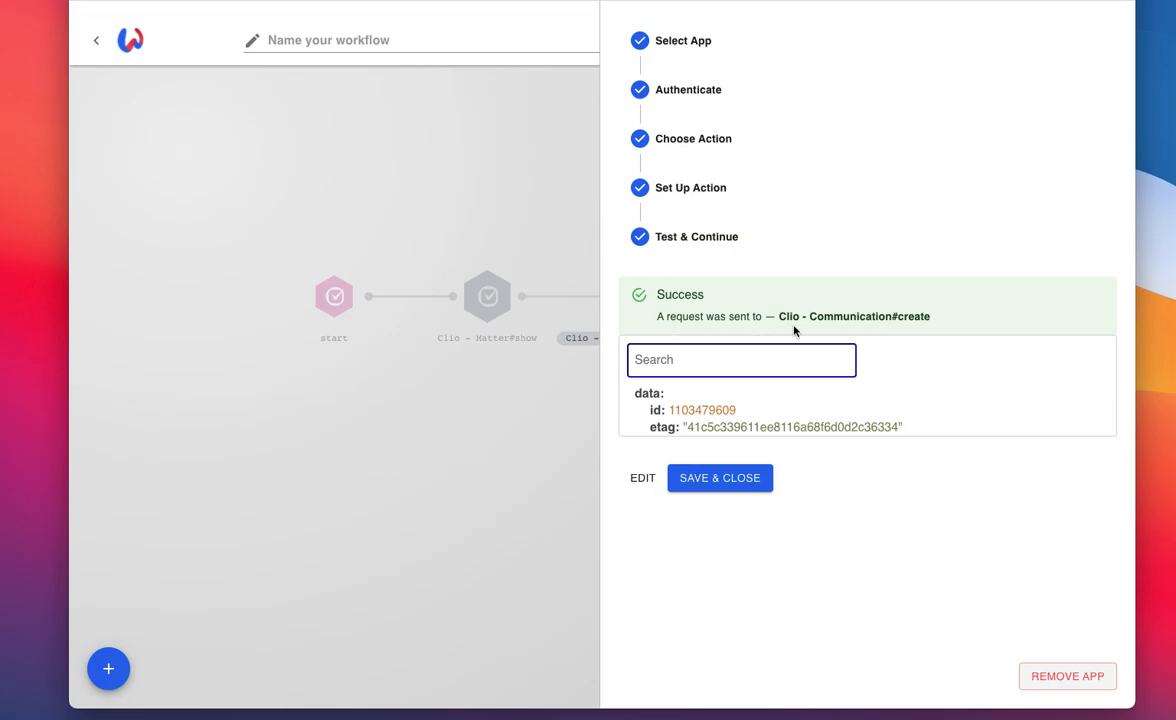
pyautogui.click(715, 481)
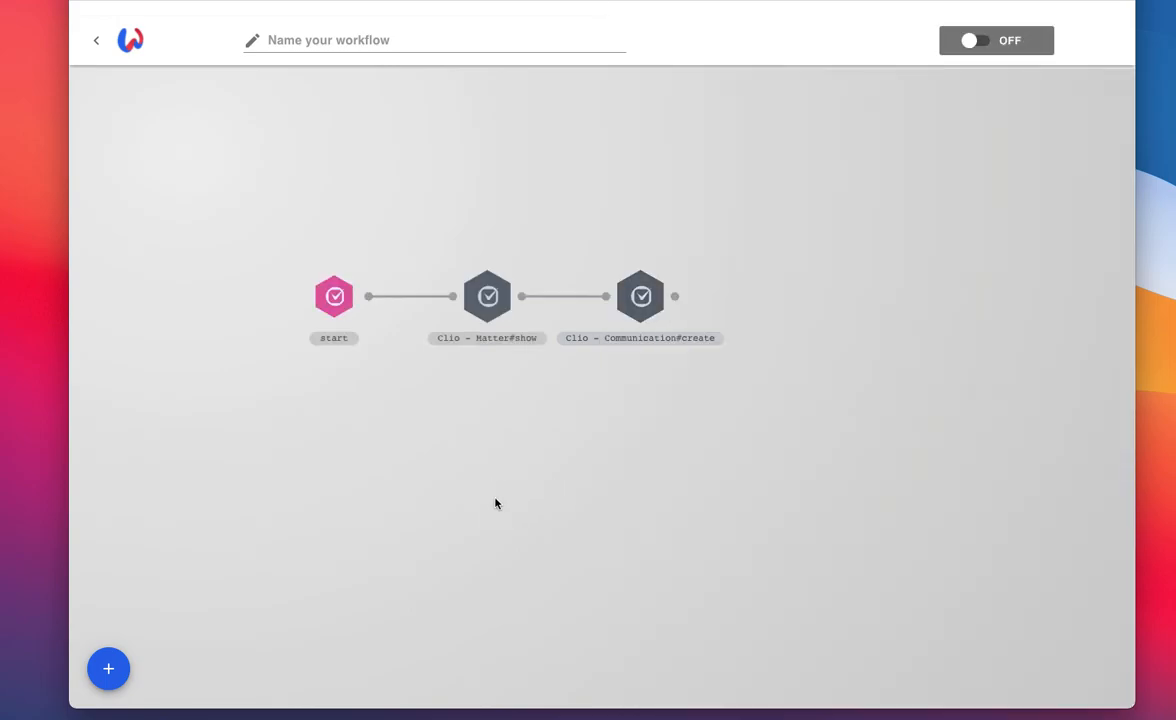
# Step: Turn the workflow on and name it Clio Test
pyautogui.click(976, 43)
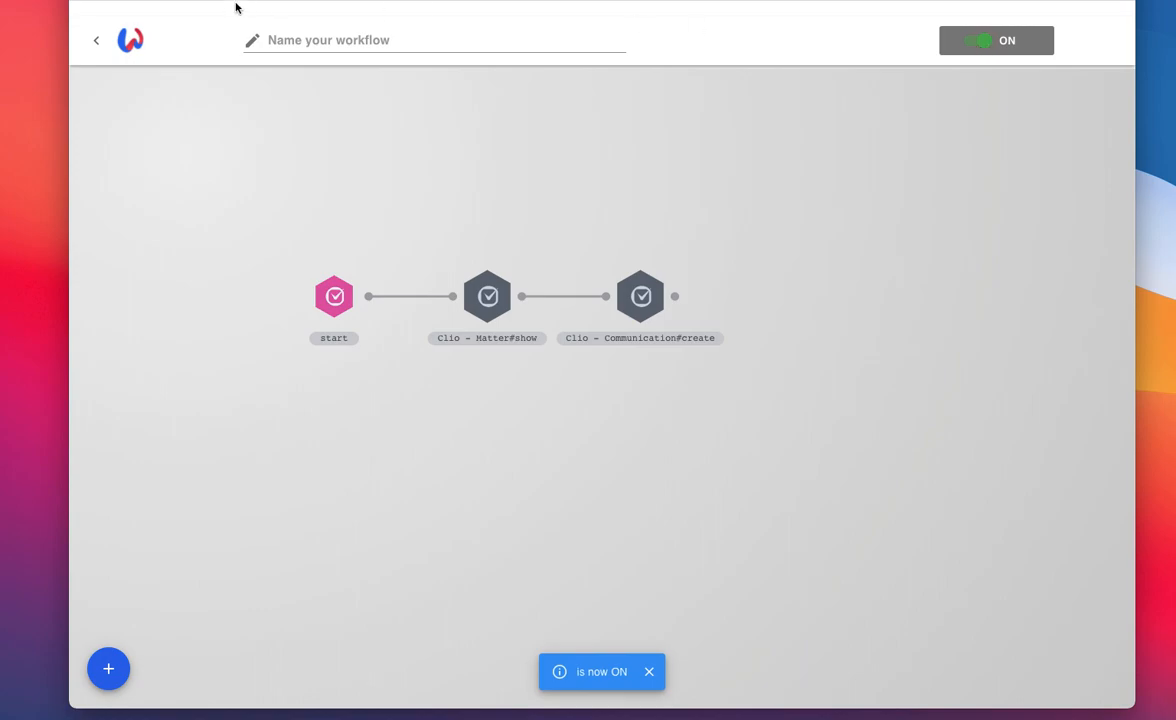
pyautogui.click(312, 36)
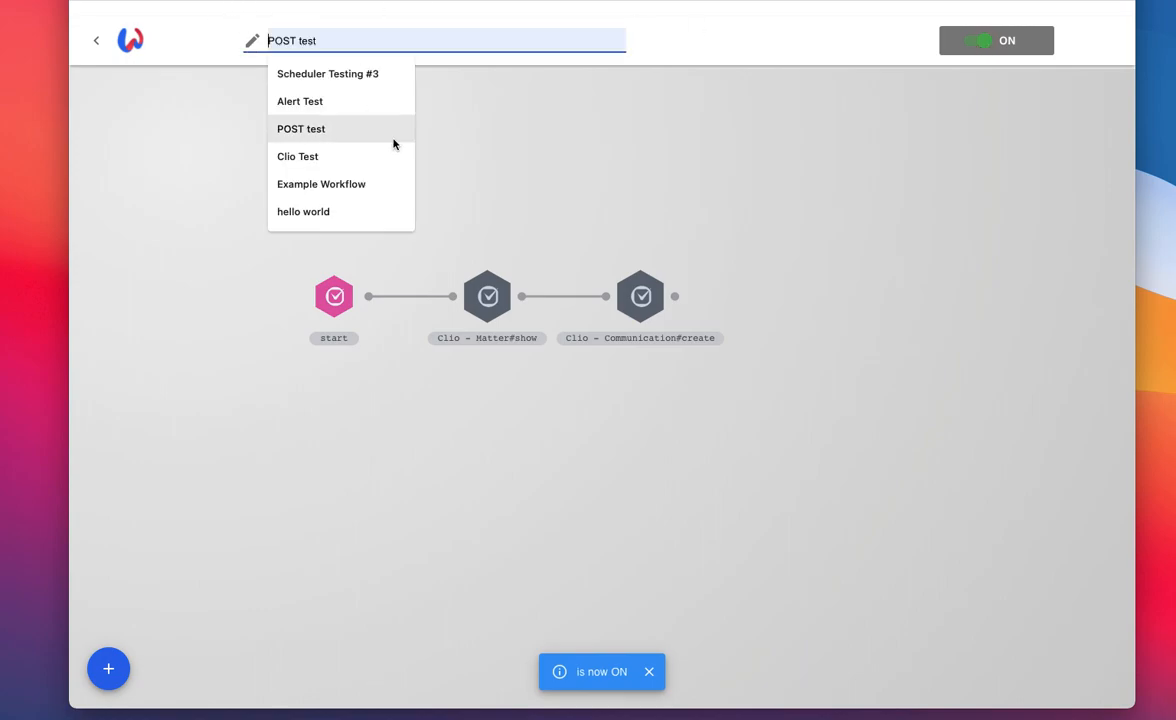
pyautogui.click(392, 159)
pyautogui.press('Return')
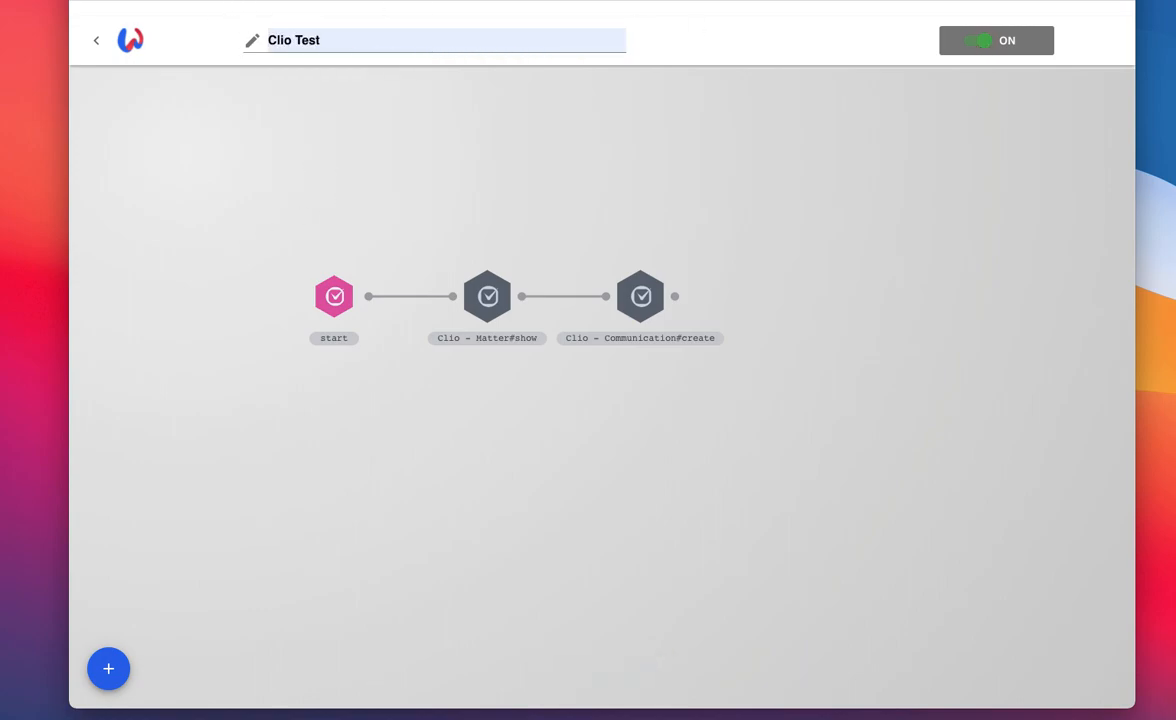
# Step: Leave the workflow editor and go back to the previous page
pyautogui.click(102, 43)
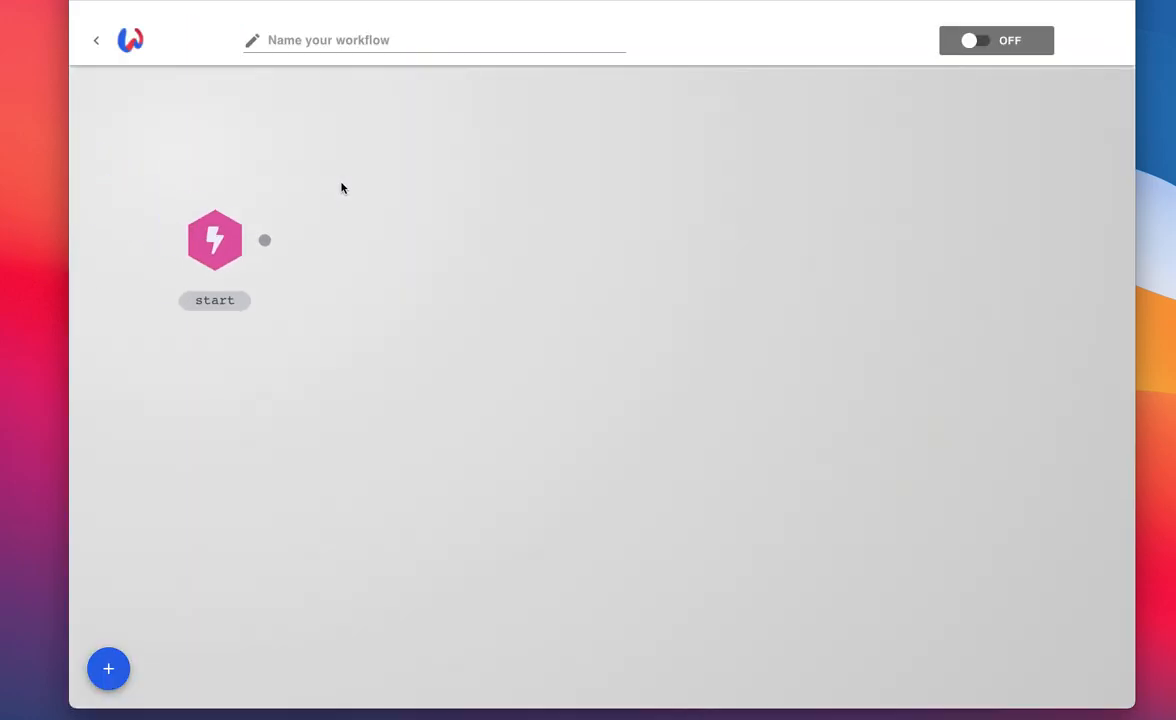
pyautogui.click(96, 41)
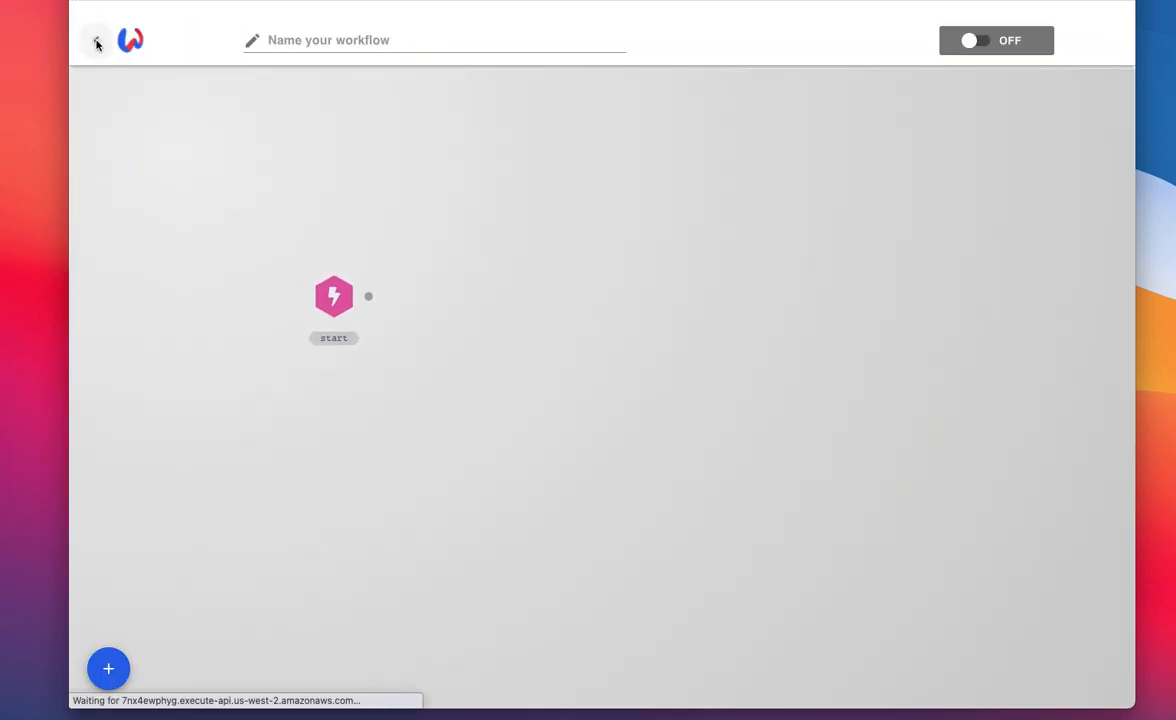